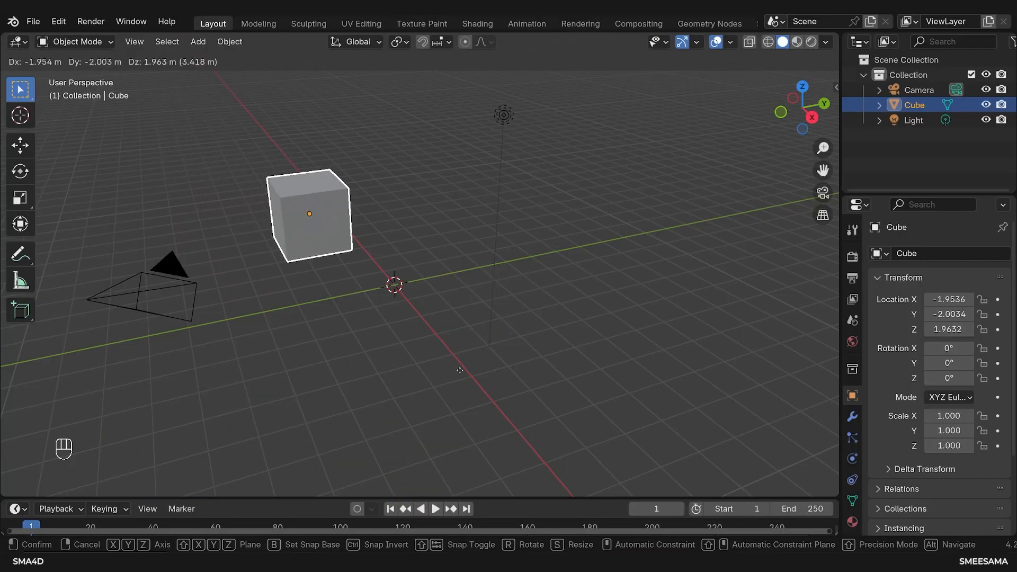
# - Select the cube and move it freely to about X 4.22, Y 10.11, Z 0.45 m
pyautogui.press('Escape')
pyautogui.hotkey('alt', 'a')
pyautogui.click(395, 269)
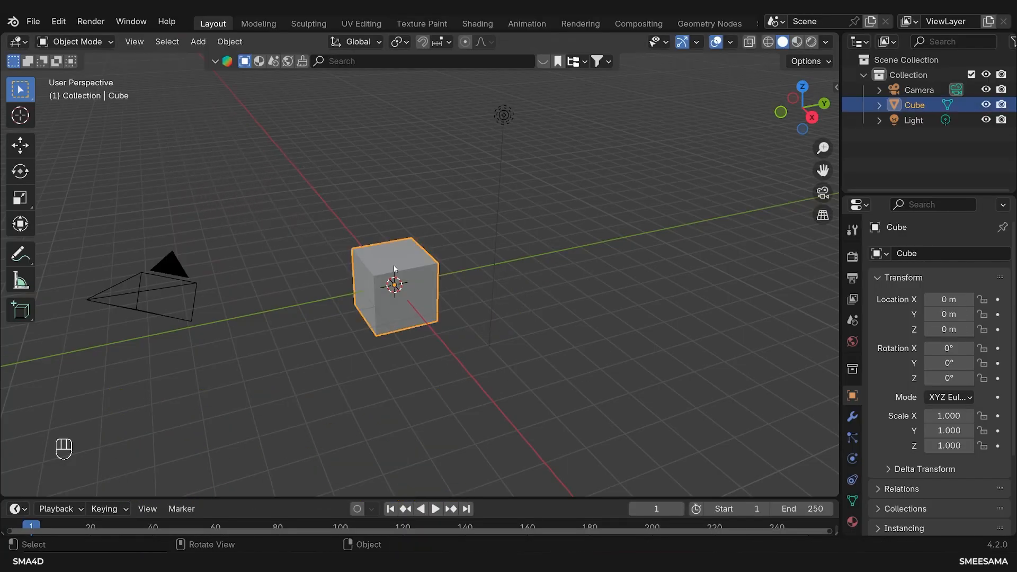
pyautogui.press('g')
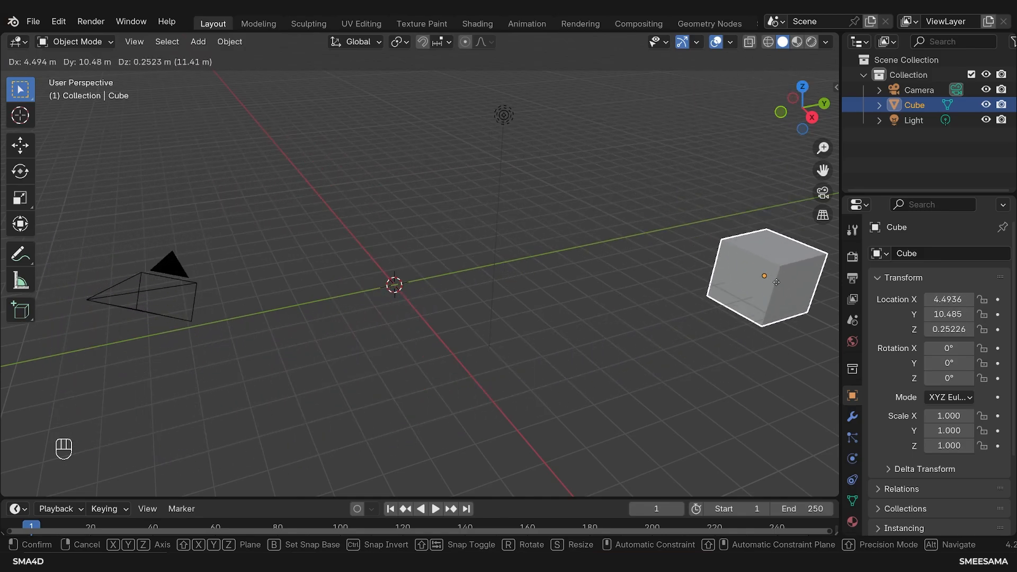
pyautogui.click(750, 253)
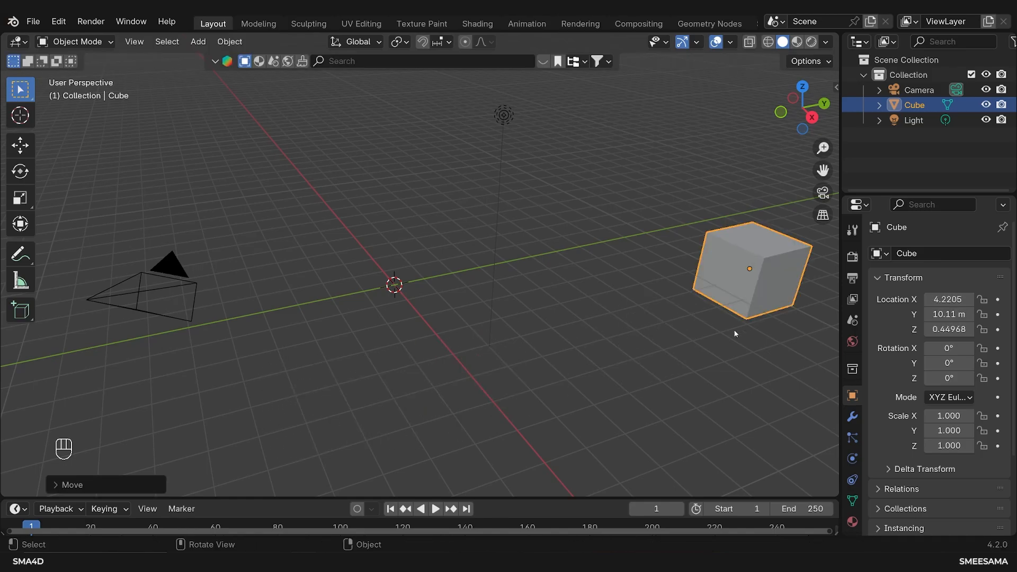
pyautogui.moveTo(787, 367); pyautogui.dragTo(597, 315, button='middle')
pyautogui.scroll(-5, 520, 332)
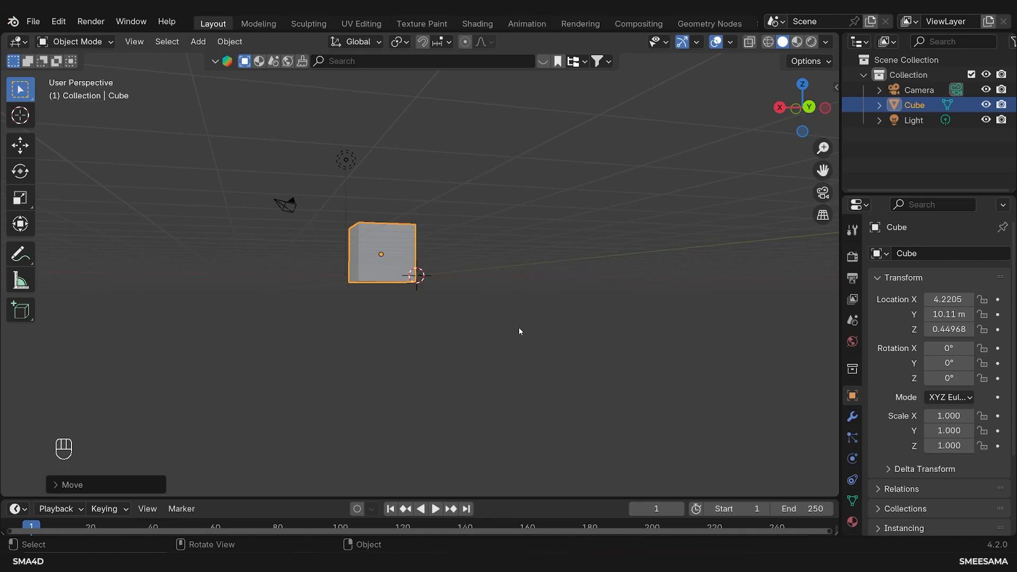
pyautogui.moveTo(517, 335); pyautogui.dragTo(597, 352, button='middle')
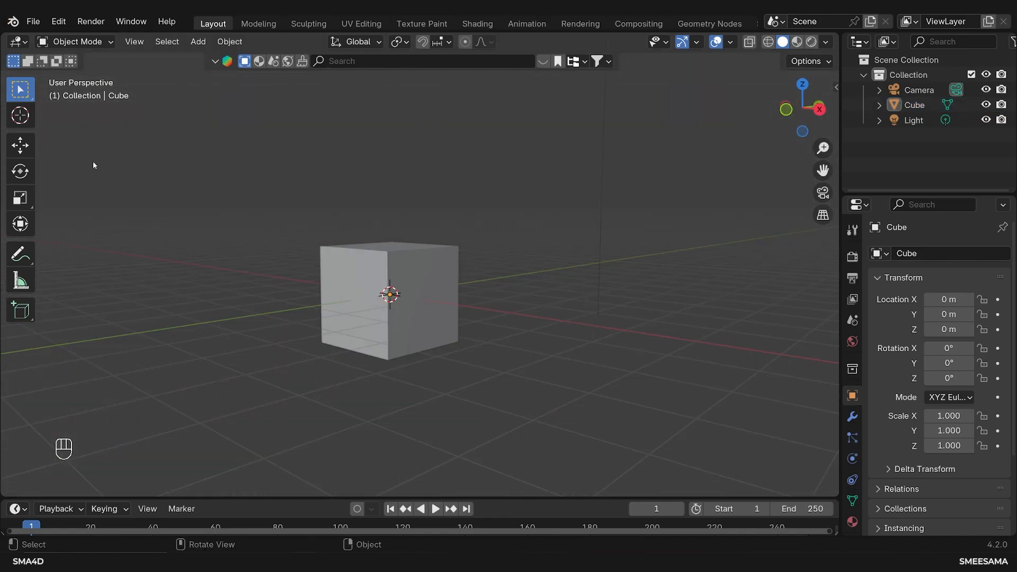
# - Move the cube with the Move tool's axis handles to about X 1.33, Y 0.08, Z 1.27 m
pyautogui.click(19, 151)
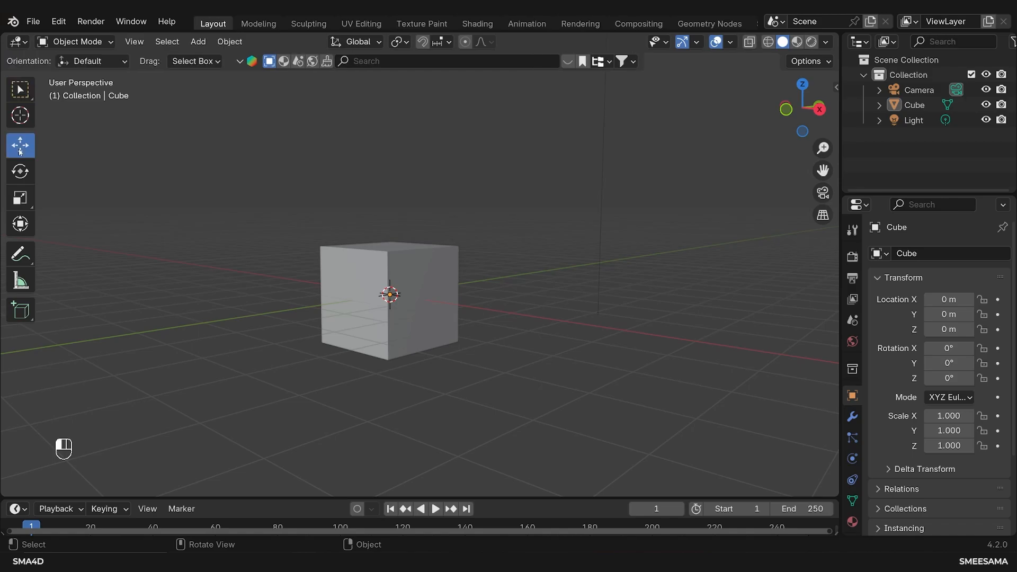
pyautogui.click(414, 266)
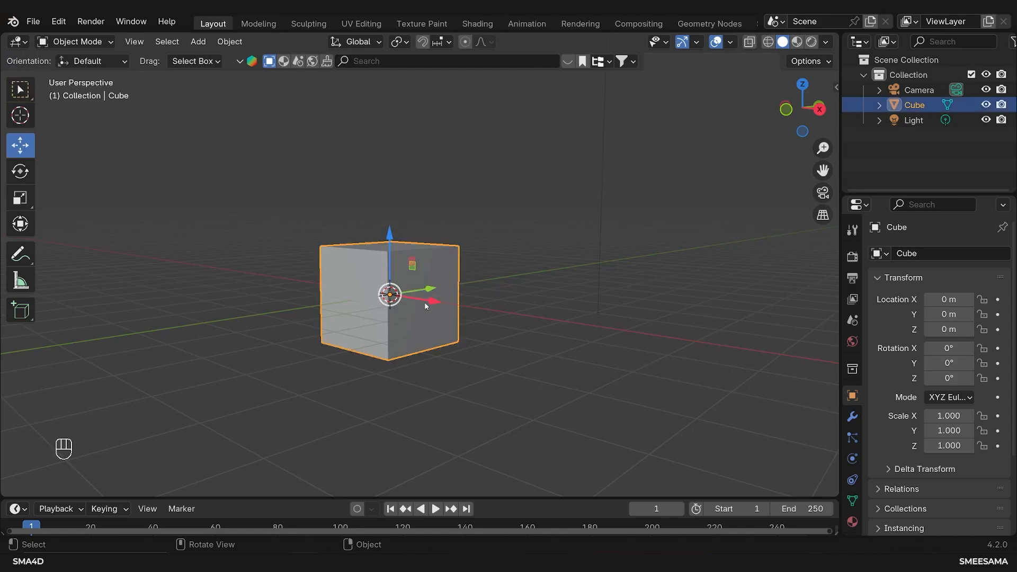
pyautogui.moveTo(466, 314); pyautogui.dragTo(436, 291, button='middle')
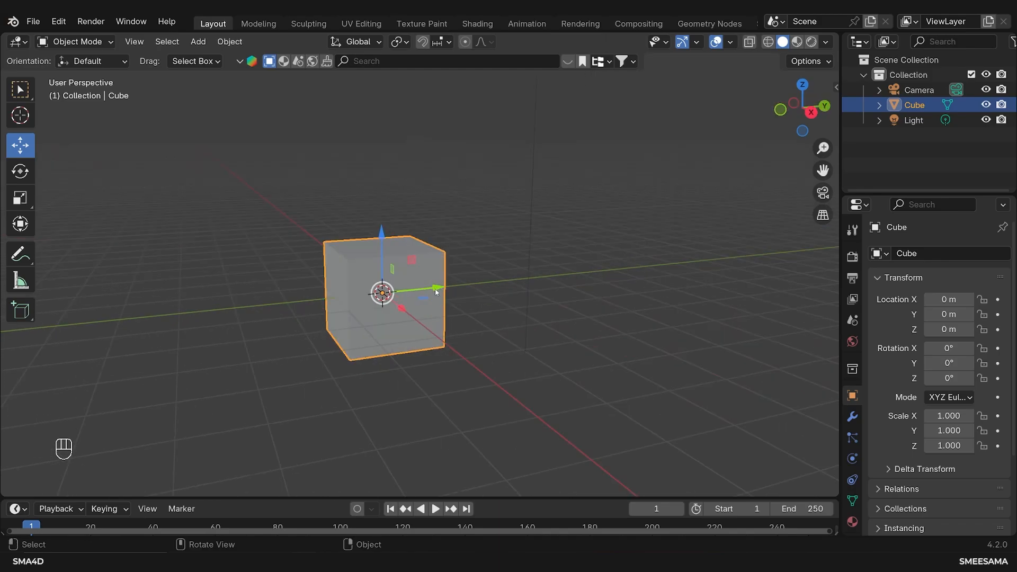
pyautogui.moveTo(436, 291)
pyautogui.mouseDown()
pyautogui.moveTo(747, 241)
pyautogui.moveTo(281, 305)
pyautogui.moveTo(228, 302)
pyautogui.moveTo(513, 317)
pyautogui.moveTo(439, 296)
pyautogui.mouseUp()
pyautogui.moveTo(384, 233); pyautogui.dragTo(403, 308)
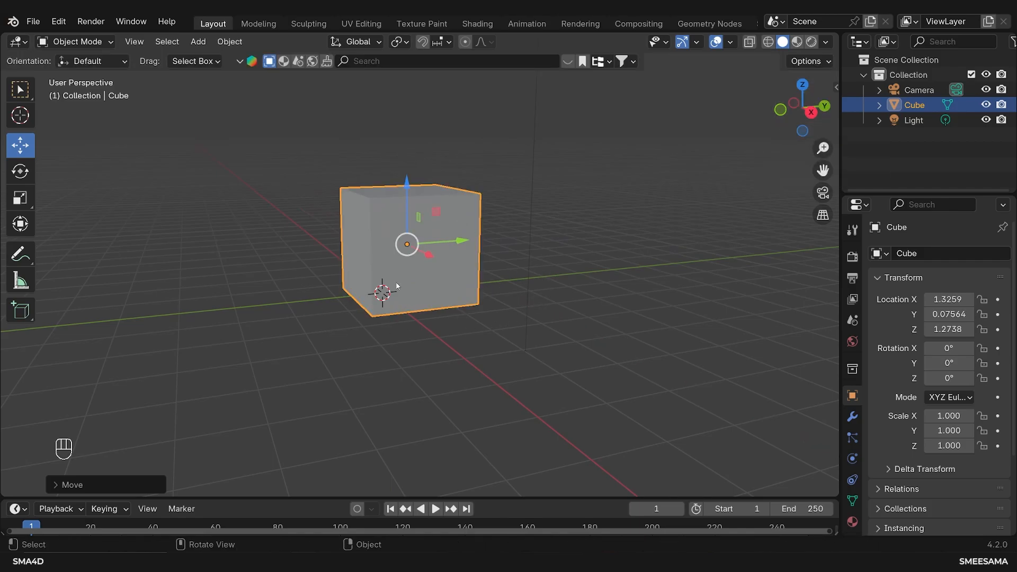
# - Show the Z axis line in the viewport overlays
pyautogui.click(732, 45)
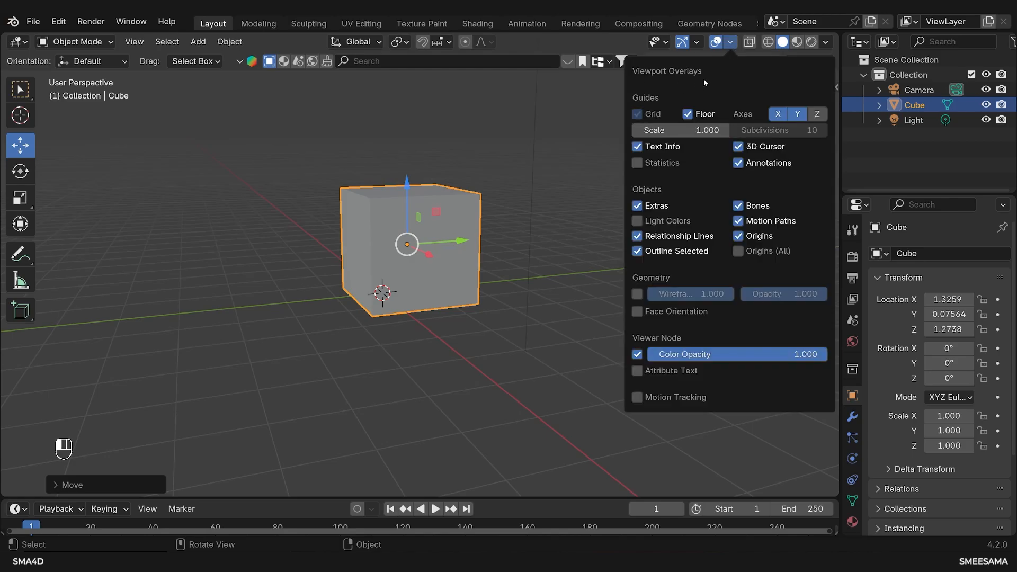
pyautogui.click(819, 119)
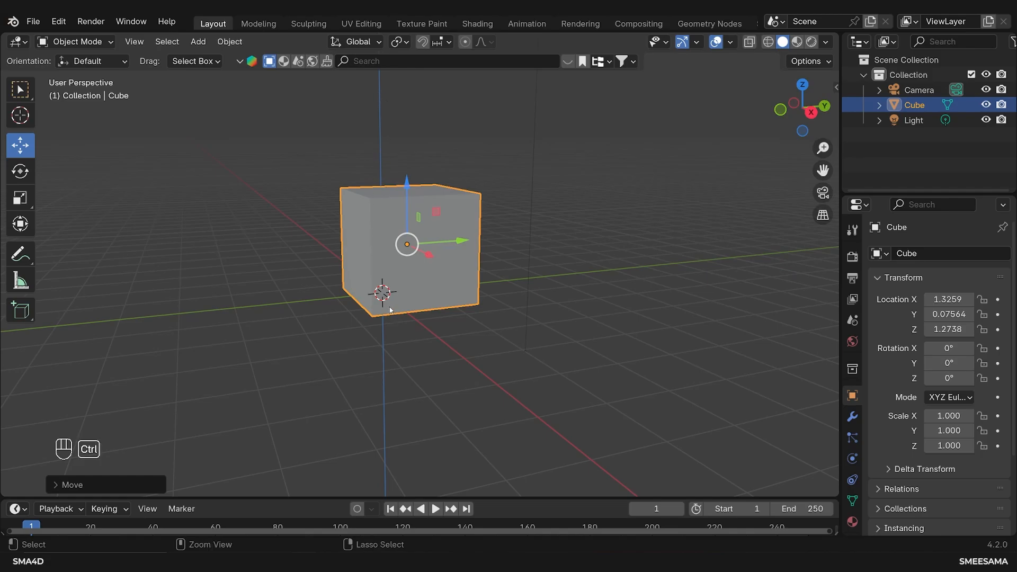
# - Undo the cube's moves and hide the Z axis line in the viewport overlays
pyautogui.hotkey('ctrl', 'z')
pyautogui.hotkey('ctrl', 'z')
pyautogui.hotkey('ctrl', 'z')
pyautogui.hotkey('ctrl', 'z')
pyautogui.hotkey('ctrl', 'z')
pyautogui.hotkey('ctrl', 'z')
pyautogui.hotkey('ctrl', 'z')
pyautogui.hotkey('ctrl', 'z')
pyautogui.hotkey('ctrl', 'z')
pyautogui.hotkey('ctrl', 'z')
pyautogui.click(731, 42)
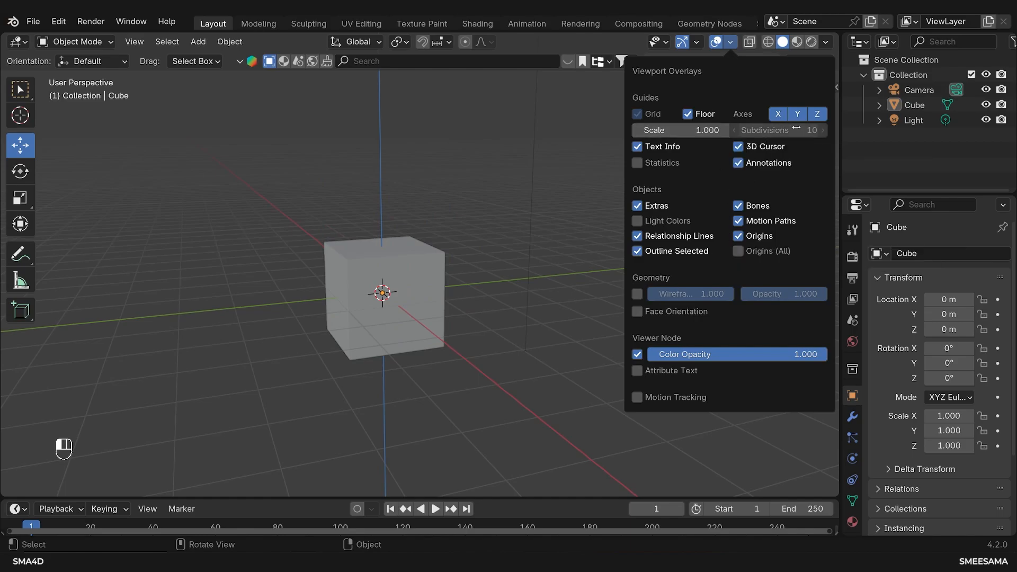
pyautogui.click(819, 115)
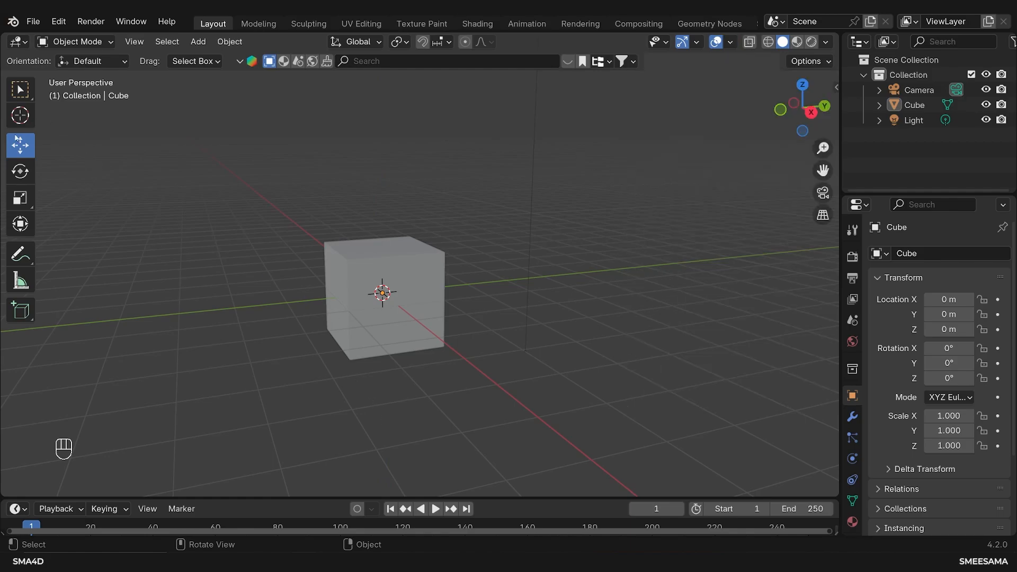
# - Scale the cube to about 0.81 on X, 3.78 on Y and 1.97 on Z, and rotate it freely to about 13°, 80° and -52°
pyautogui.click(20, 198)
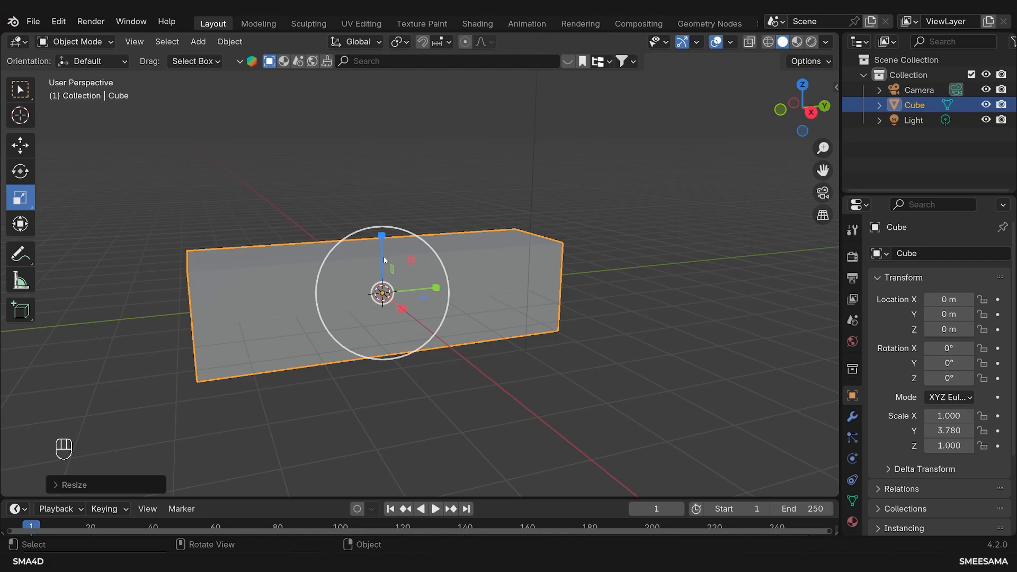
pyautogui.moveTo(385, 260); pyautogui.dragTo(383, 180)
pyautogui.moveTo(402, 308)
pyautogui.mouseDown()
pyautogui.moveTo(461, 357)
pyautogui.moveTo(389, 265)
pyautogui.moveTo(399, 310)
pyautogui.mouseUp()
pyautogui.click(20, 171)
pyautogui.moveTo(353, 251); pyautogui.dragTo(371, 381)
# - Move the block with the Move tool's axis, free and plane handles to about X 2.89, Y -0.41, Z 1.08 m
pyautogui.click(20, 145)
pyautogui.moveTo(448, 290)
pyautogui.mouseDown()
pyautogui.moveTo(466, 289)
pyautogui.moveTo(446, 303)
pyautogui.mouseUp()
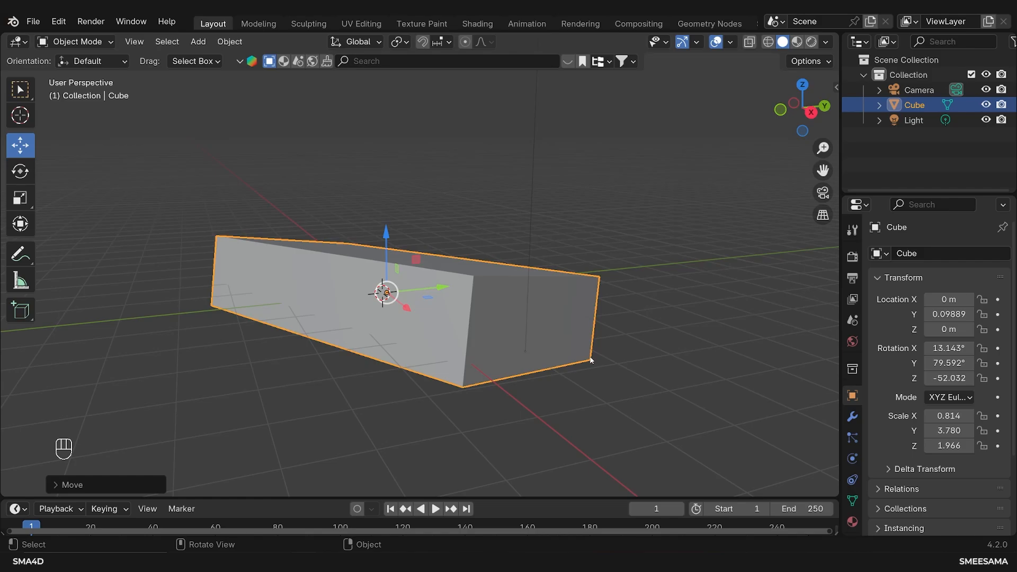
pyautogui.moveTo(393, 287); pyautogui.dragTo(444, 259)
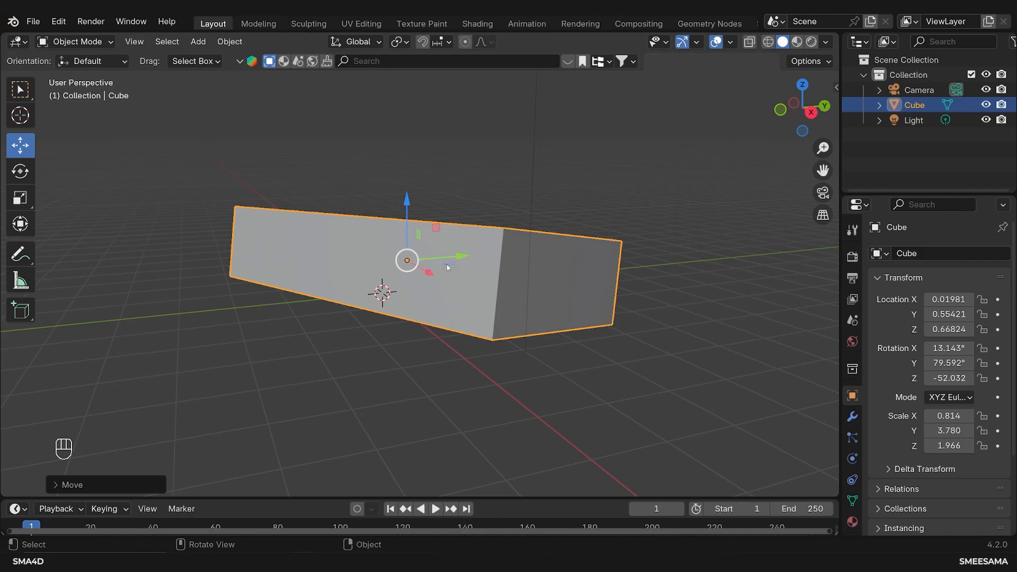
pyautogui.moveTo(447, 265); pyautogui.dragTo(451, 301)
pyautogui.moveTo(441, 266); pyautogui.dragTo(441, 241)
# - Try moving the block constrained to the global X, Y and Z axes in turn
pyautogui.moveTo(548, 315); pyautogui.dragTo(539, 374, button='middle')
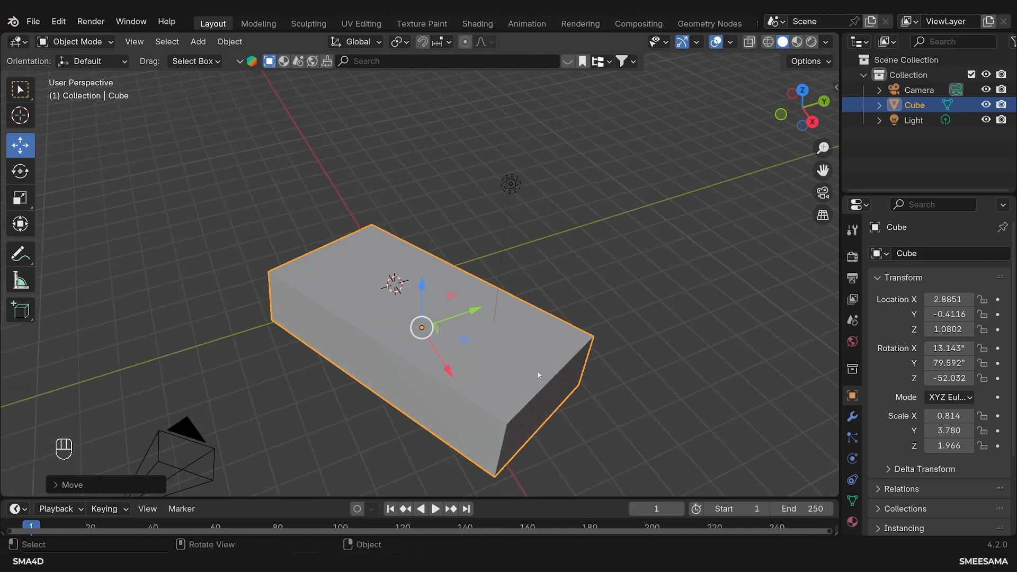
pyautogui.press('g')
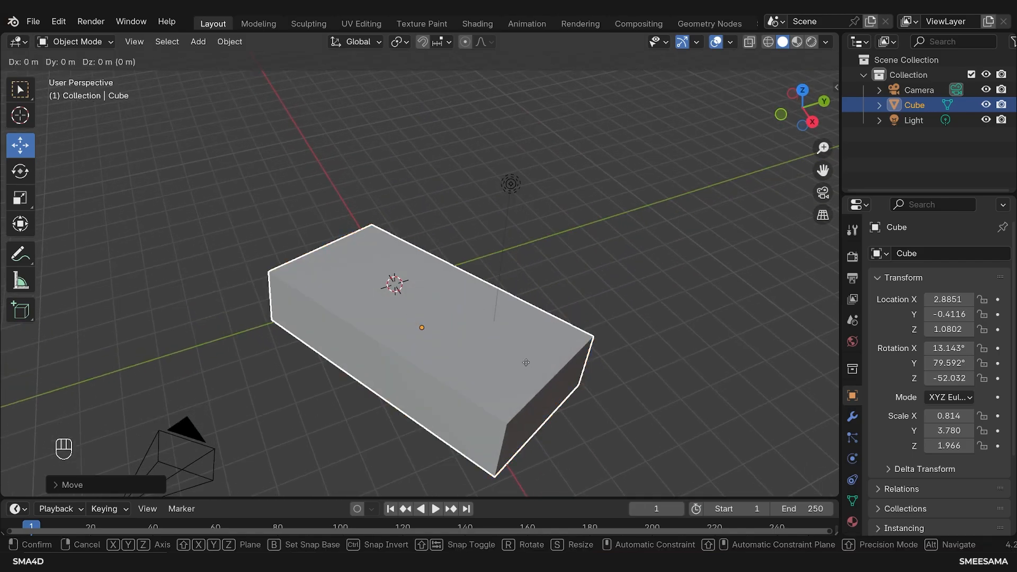
pyautogui.press('x')
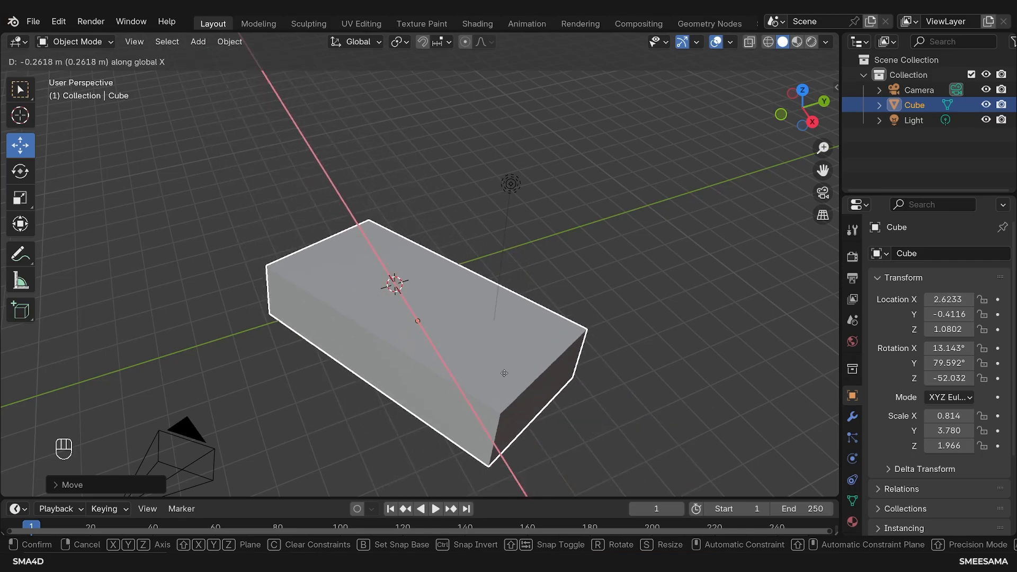
pyautogui.press('y')
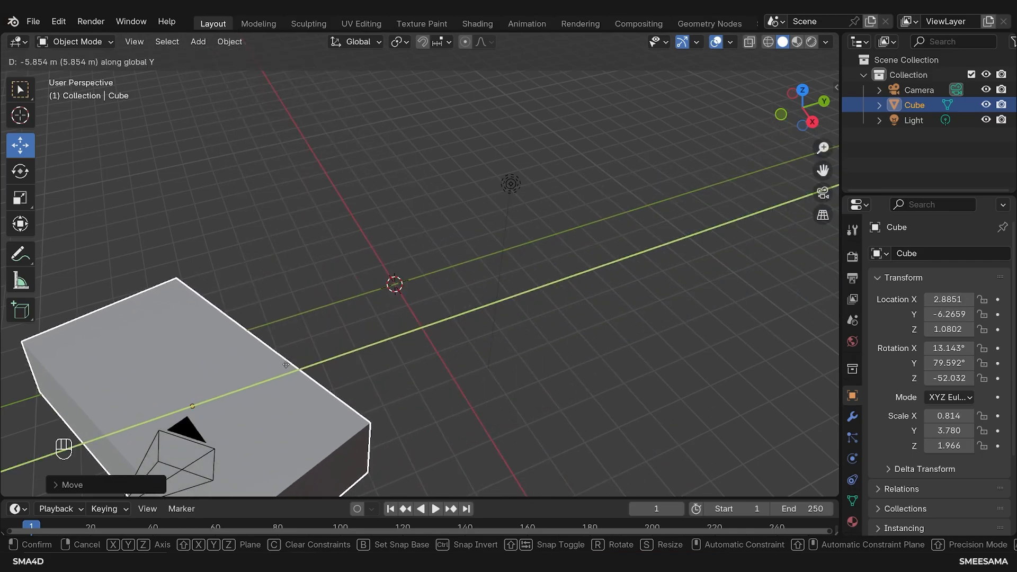
pyautogui.press('z')
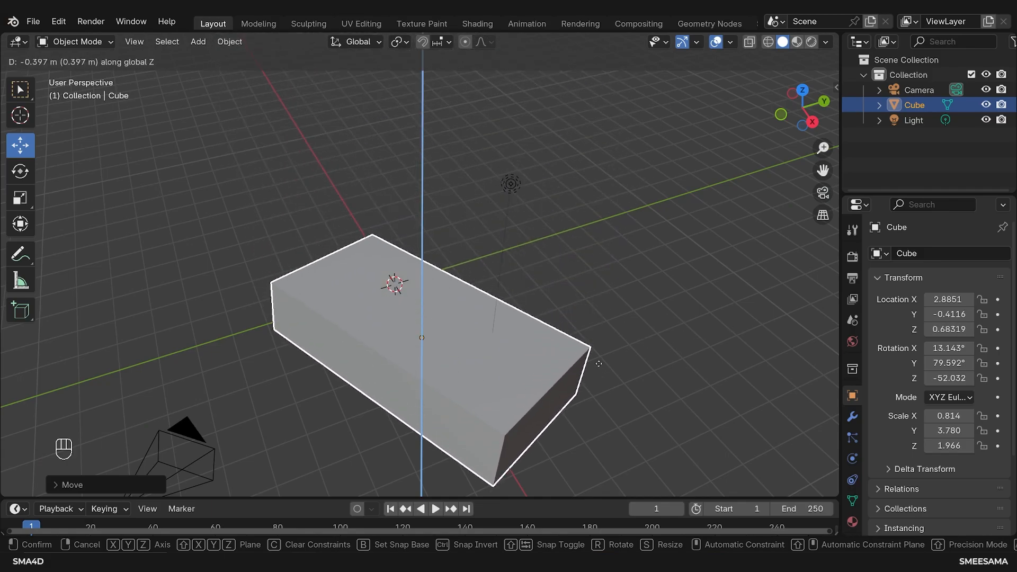
pyautogui.rightClick(487, 350)
# - Try moving the block across the ground plane with the global Z axis locked
pyautogui.moveTo(487, 351); pyautogui.dragTo(507, 326, button='middle')
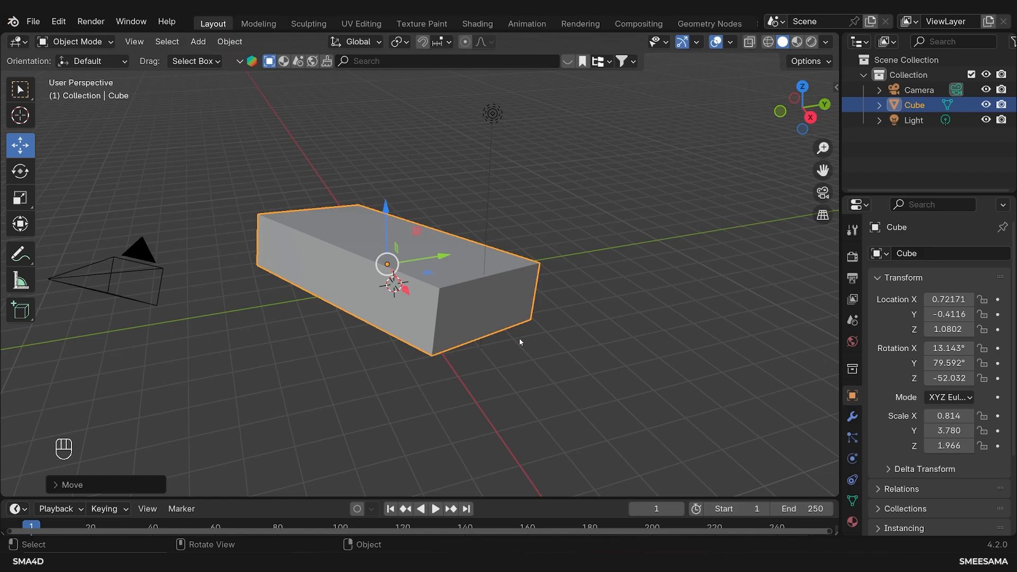
pyautogui.press('g')
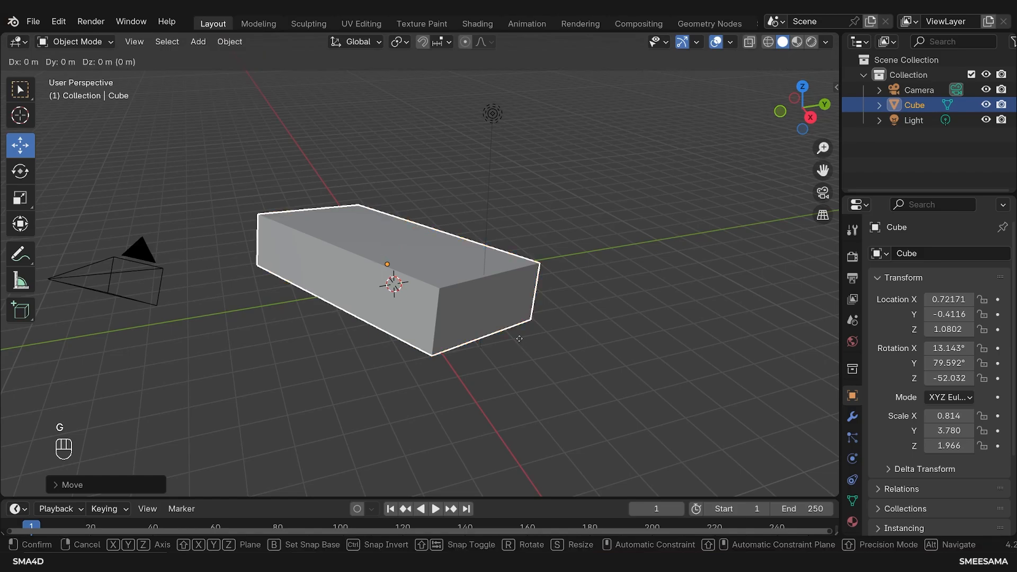
pyautogui.hotkey('shift', 'z')
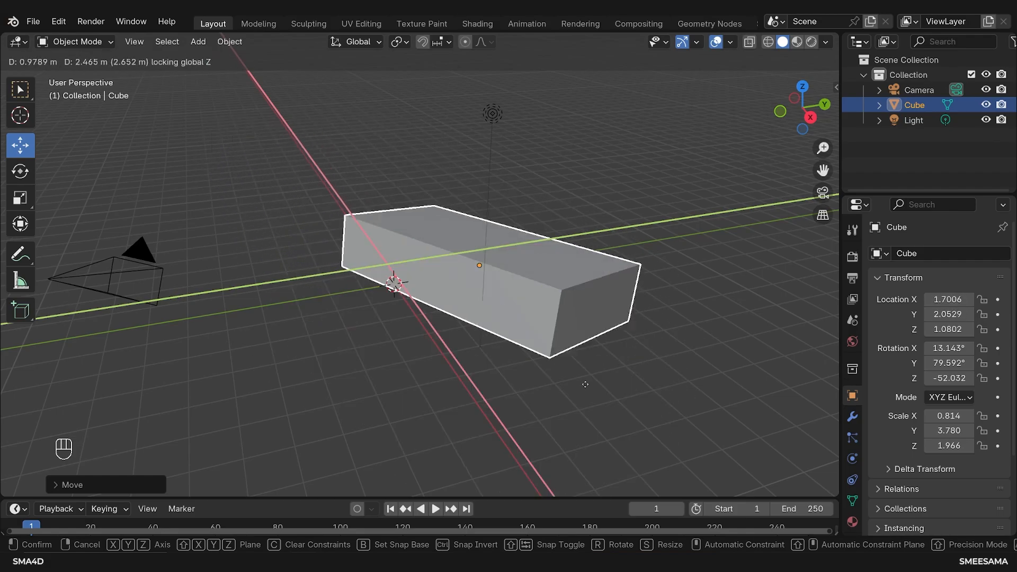
pyautogui.rightClick(509, 326)
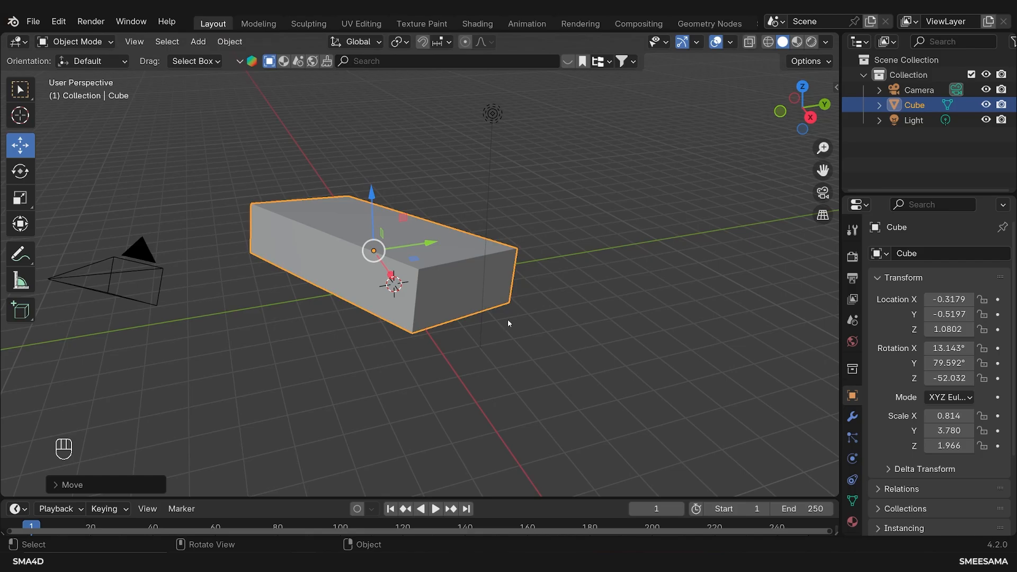
# - Try scaling the block along the global X axis, and with the global Z axis locked
pyautogui.press('s')
pyautogui.press('x')
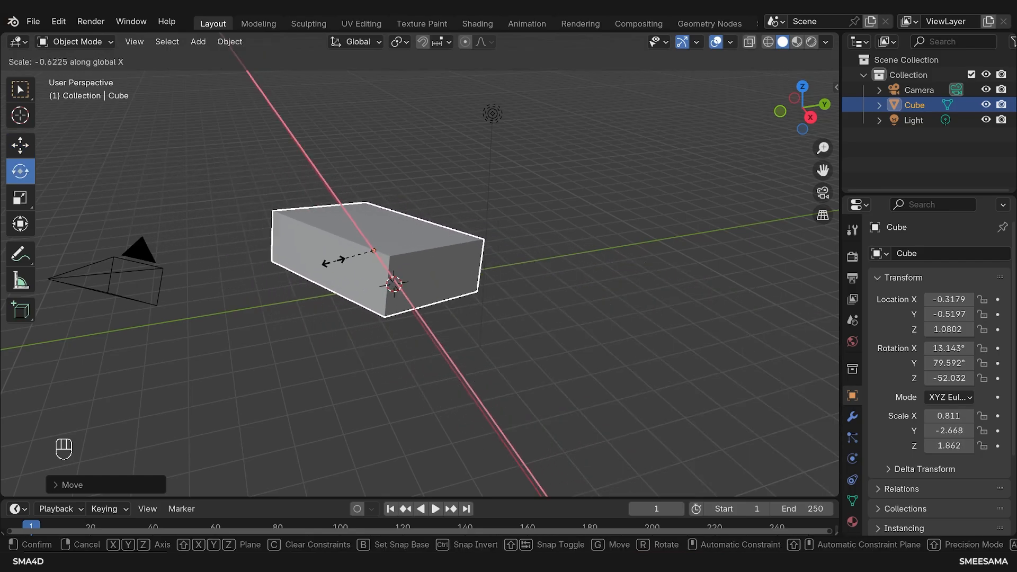
pyautogui.hotkey('shift', 'z')
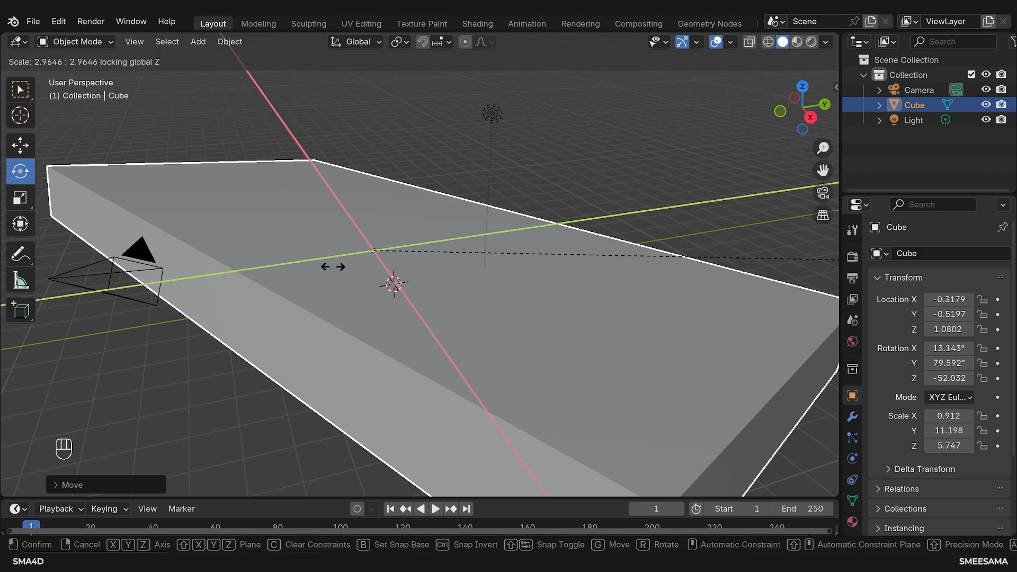
# - Undo all the moves, rotations and scaling applied to the cube
pyautogui.hotkey('ctrl', 'z')
pyautogui.hotkey('ctrl', 'z')
pyautogui.hotkey('ctrl', 'z')
pyautogui.hotkey('ctrl', 'z')
pyautogui.hotkey('ctrl', 'z')
pyautogui.hotkey('ctrl', 'z')
pyautogui.hotkey('ctrl', 'z')
pyautogui.hotkey('ctrl', 'z')
pyautogui.hotkey('ctrl', 'z')
pyautogui.hotkey('ctrl', 'z')
pyautogui.hotkey('ctrl', 'z')
pyautogui.hotkey('ctrl', 'z')
pyautogui.hotkey('ctrl', 'z')
pyautogui.hotkey('ctrl', 'z')
pyautogui.hotkey('ctrl', 'z')
pyautogui.hotkey('ctrl', 'z')
pyautogui.hotkey('ctrl', 'z')
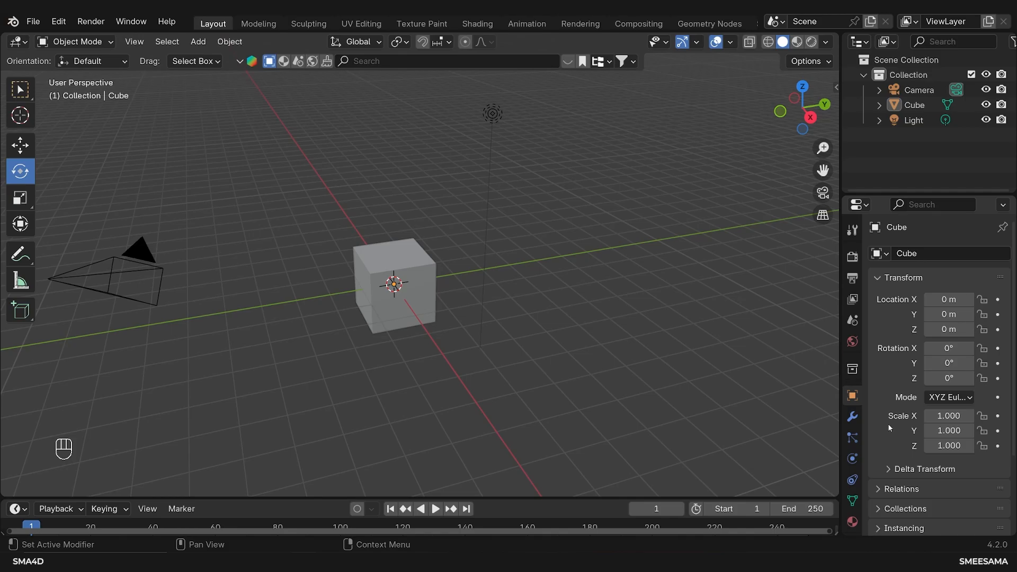
# - Set the cube's X location to 2.21 m, rotation to -42°, 38°, -11°, and scale to 2.31 on X and 8.45 on Y
pyautogui.moveTo(945, 300)
pyautogui.mouseDown()
pyautogui.moveTo(901, 299)
pyautogui.moveTo(975, 299)
pyautogui.moveTo(933, 300)
pyautogui.moveTo(952, 300)
pyautogui.mouseUp()
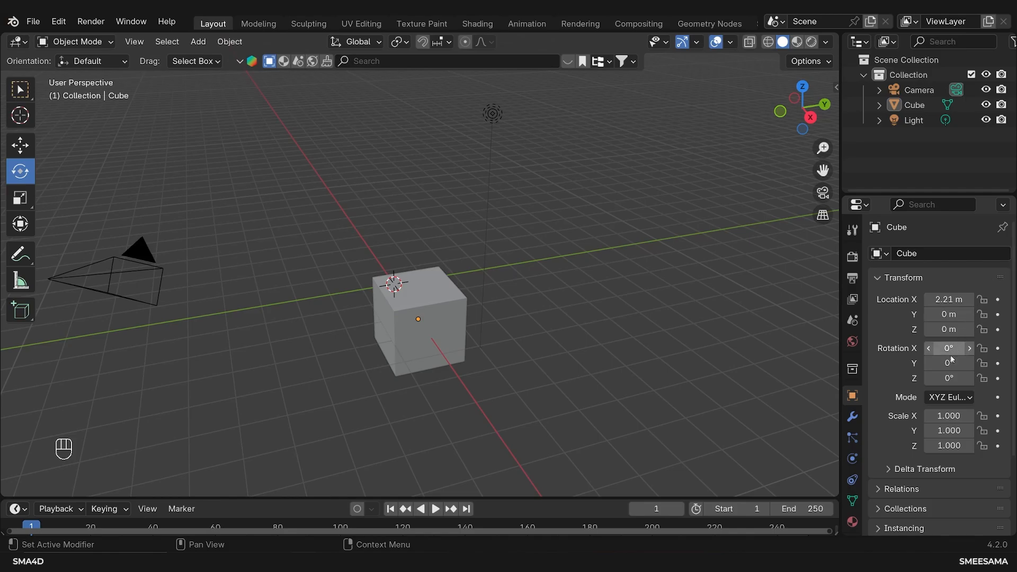
pyautogui.moveTo(949, 348); pyautogui.dragTo(938, 378)
pyautogui.moveTo(949, 431)
pyautogui.mouseDown()
pyautogui.moveTo(1007, 431)
pyautogui.moveTo(975, 430)
pyautogui.moveTo(962, 416)
pyautogui.moveTo(986, 416)
pyautogui.moveTo(947, 416)
pyautogui.mouseUp()
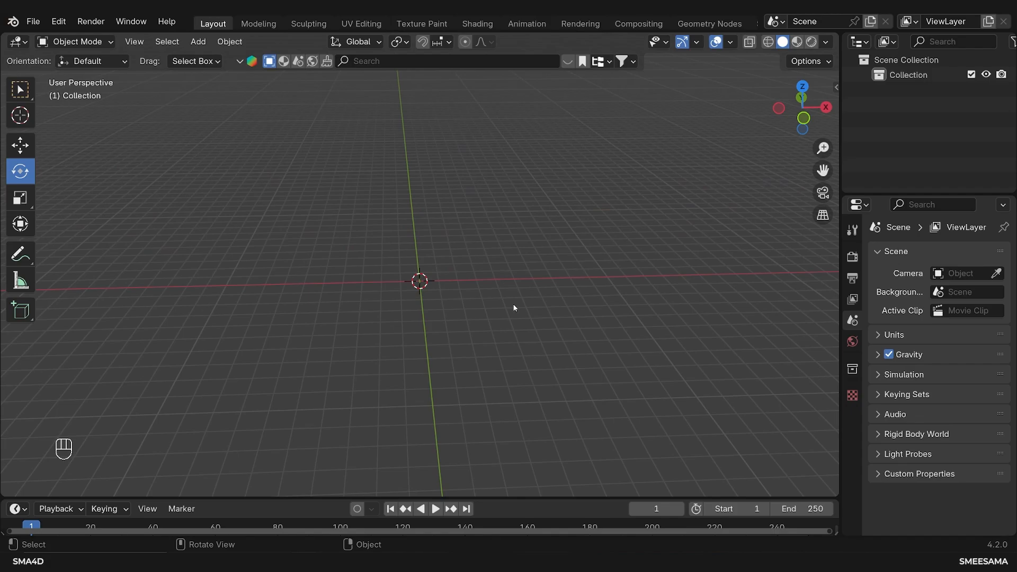
# - Undo the removal of the scene's objects, and delete only the cube
pyautogui.hotkey('ctrl', 'z')
pyautogui.hotkey('ctrl', 'z')
pyautogui.click(557, 292)
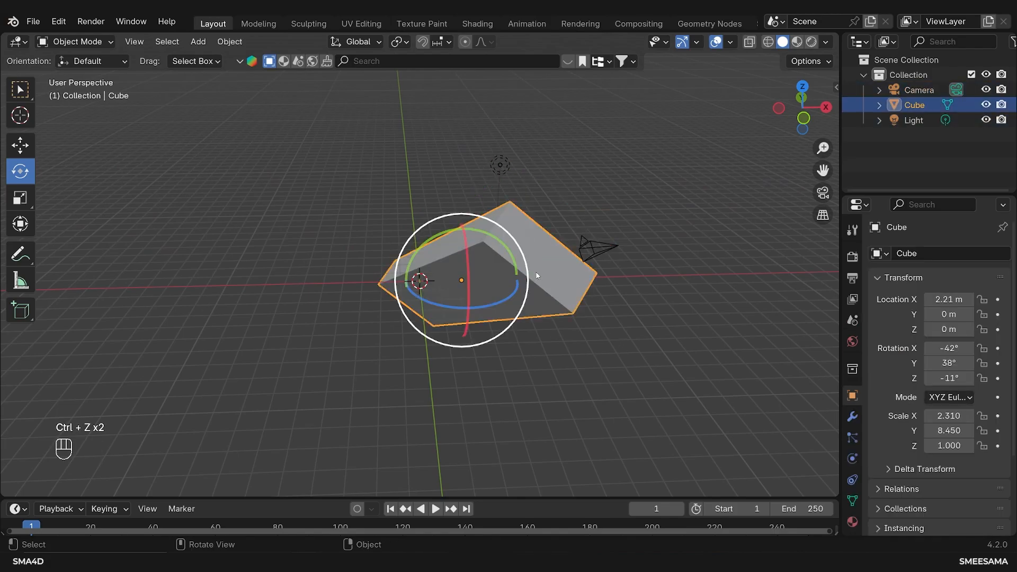
pyautogui.press('Delete')
# - Delete the camera from the scene and confirm the deletion
pyautogui.click(592, 248)
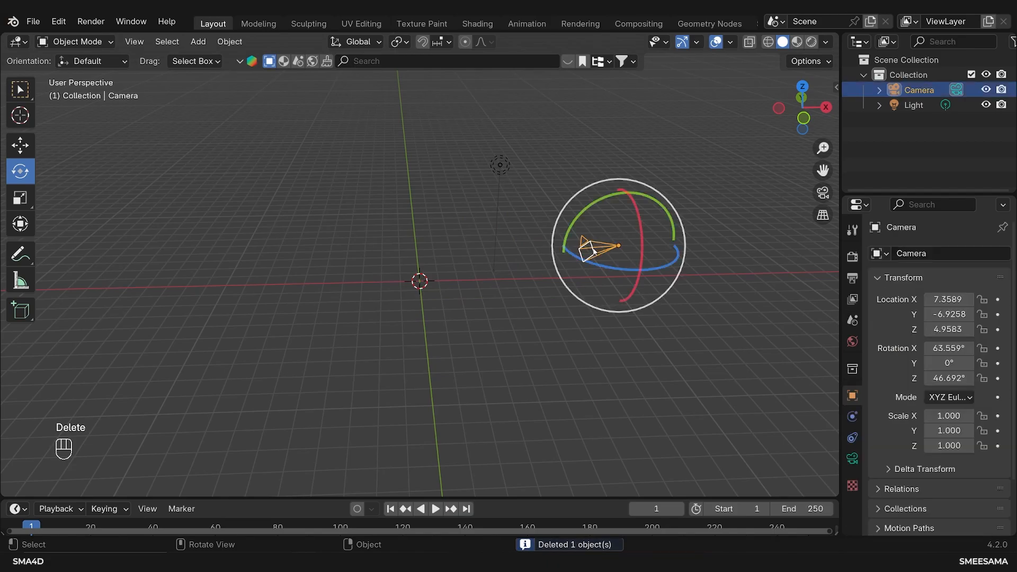
pyautogui.press('x')
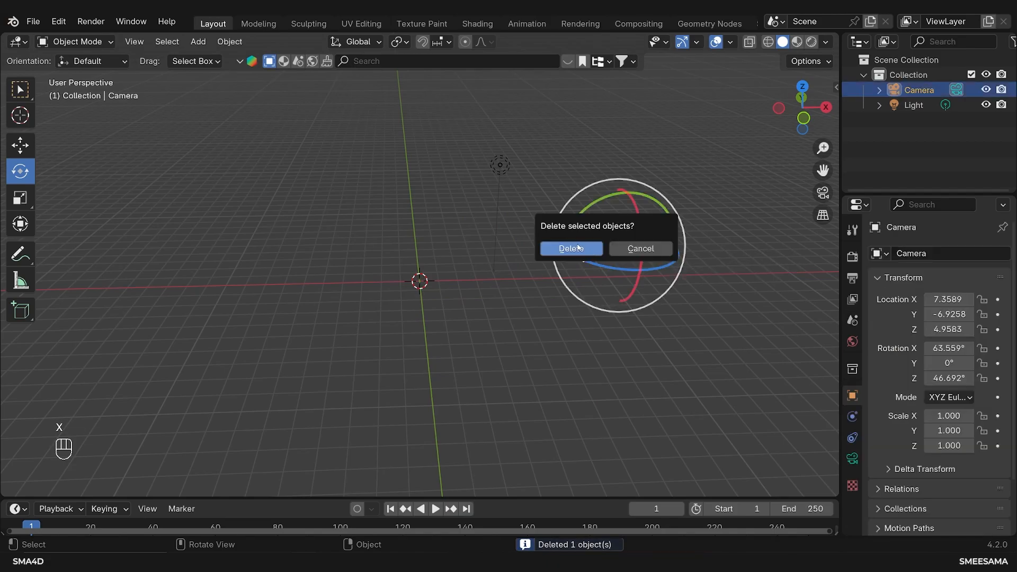
pyautogui.click(578, 248)
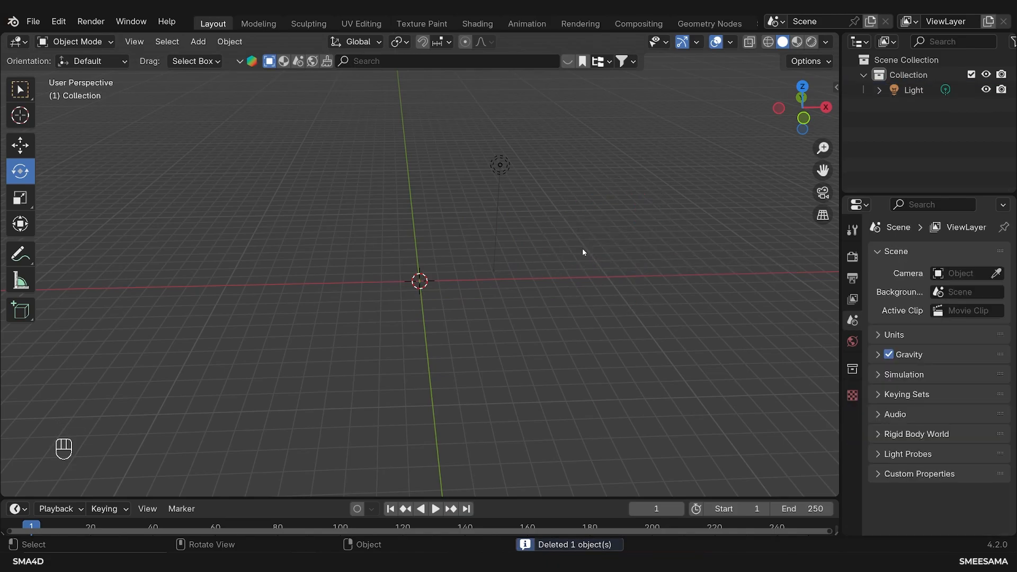
# - Delete the light from the scene
pyautogui.click(499, 166)
pyautogui.rightClick(499, 166)
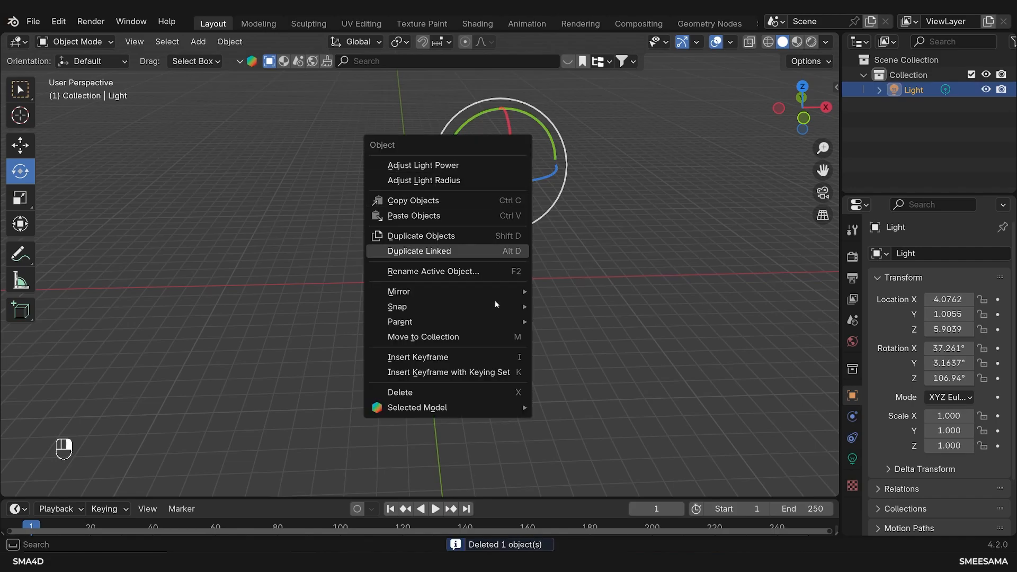
pyautogui.click(417, 392)
# - Undo the deletions of the cube, camera and light
pyautogui.hotkey('ctrl', 'z')
pyautogui.hotkey('ctrl', 'z')
pyautogui.hotkey('ctrl', 'z')
pyautogui.hotkey('ctrl', 'z')
pyautogui.hotkey('ctrl', 'z')
pyautogui.hotkey('ctrl', 'z')
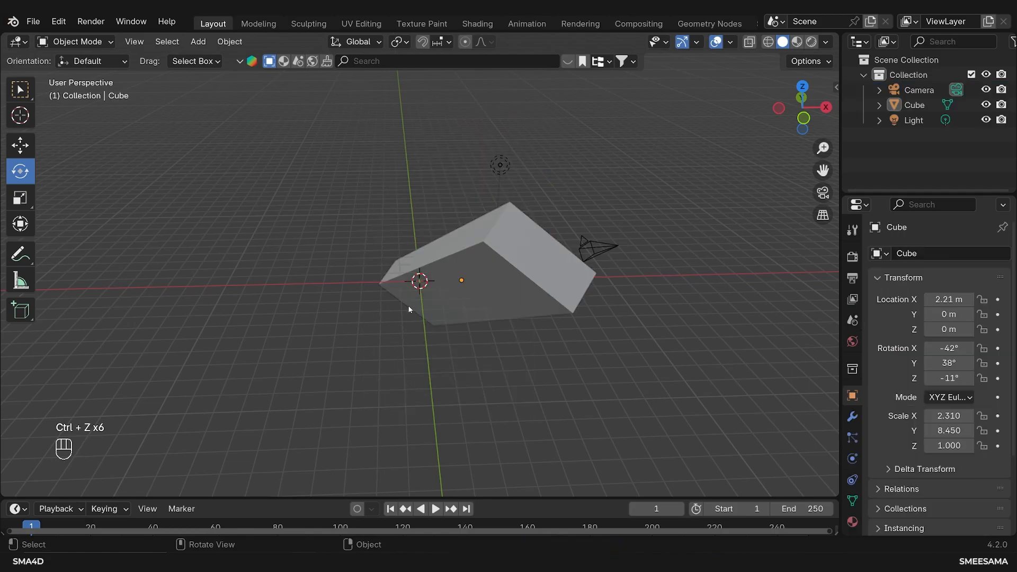
# - Delete the cube and the light from the scene, confirming the light's deletion
pyautogui.click(443, 271)
pyautogui.rightClick(443, 270)
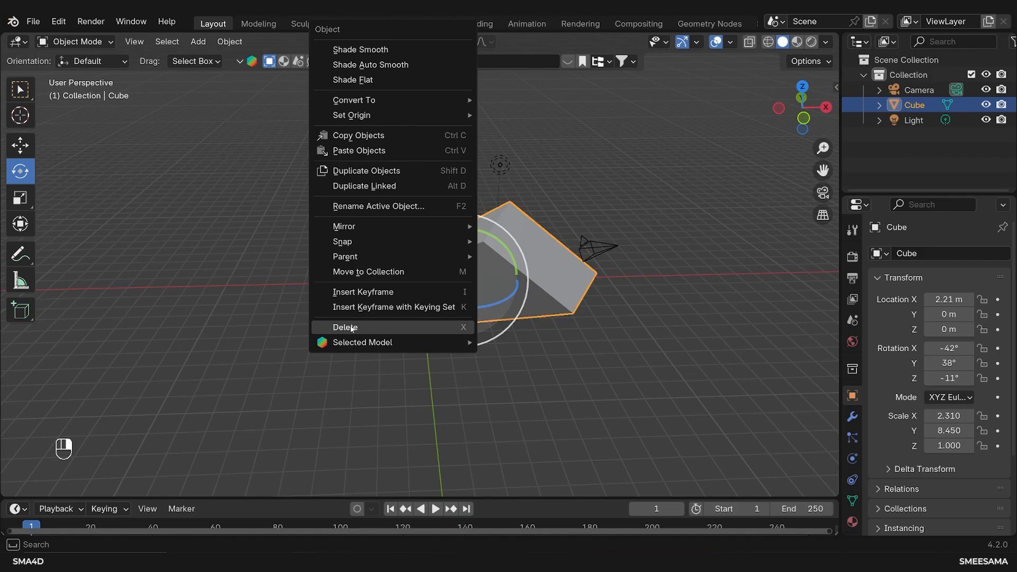
pyautogui.click(463, 329)
pyautogui.click(501, 169)
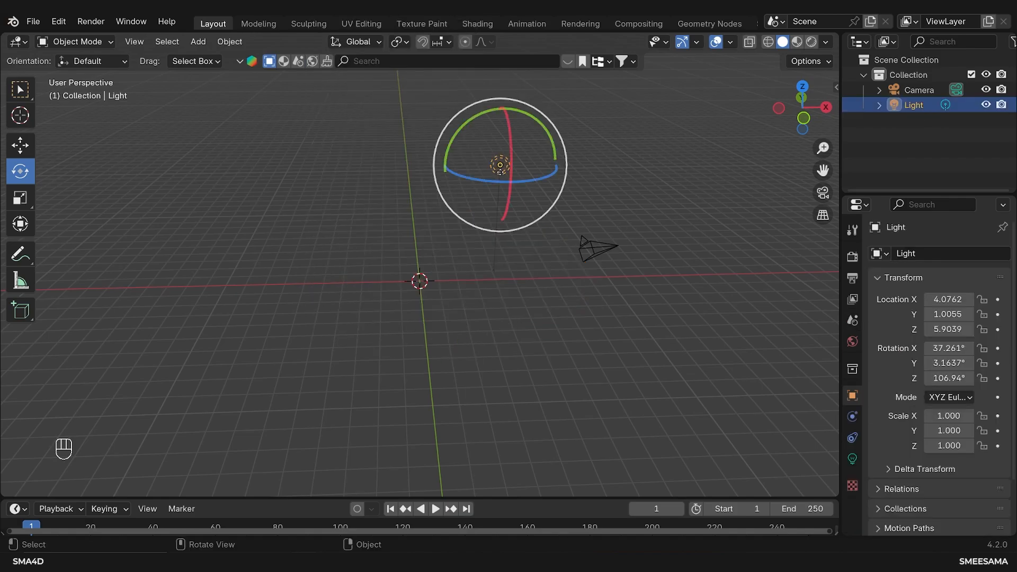
pyautogui.press('x')
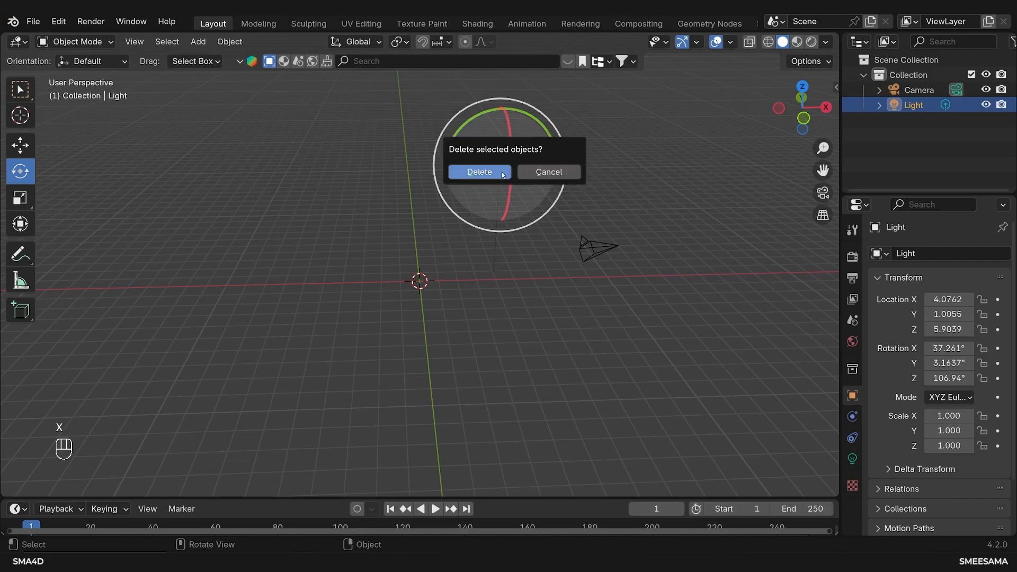
pyautogui.click(502, 174)
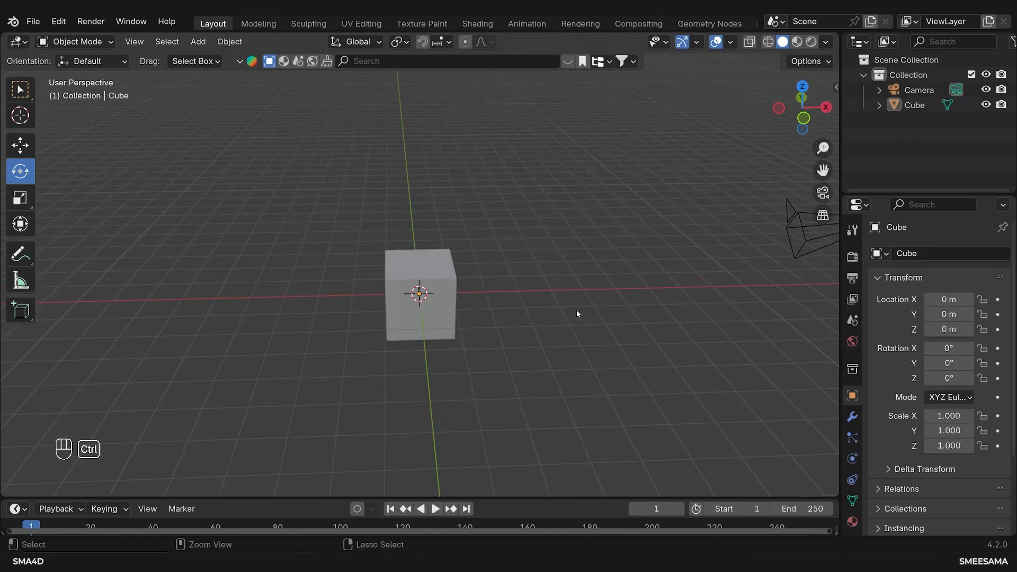
# - Undo the object deletions and all of the cube's location, rotation and scale changes, back to the default scene
pyautogui.hotkey('ctrl', 'z')
pyautogui.hotkey('ctrl', 'z')
pyautogui.hotkey('ctrl', 'z')
pyautogui.hotkey('ctrl', 'z')
pyautogui.hotkey('ctrl', 'z')
pyautogui.hotkey('ctrl', 'z')
pyautogui.hotkey('ctrl', 'z')
pyautogui.hotkey('ctrl', 'z')
pyautogui.hotkey('ctrl', 'z')
pyautogui.hotkey('ctrl', 'z')
pyautogui.hotkey('ctrl', 'z')
pyautogui.hotkey('ctrl', 'z')
pyautogui.hotkey('ctrl', 'z')
pyautogui.hotkey('ctrl', 'z')
# - Add a second cube mesh and move it about 6.04 m in the negative X direction
pyautogui.click(198, 41)
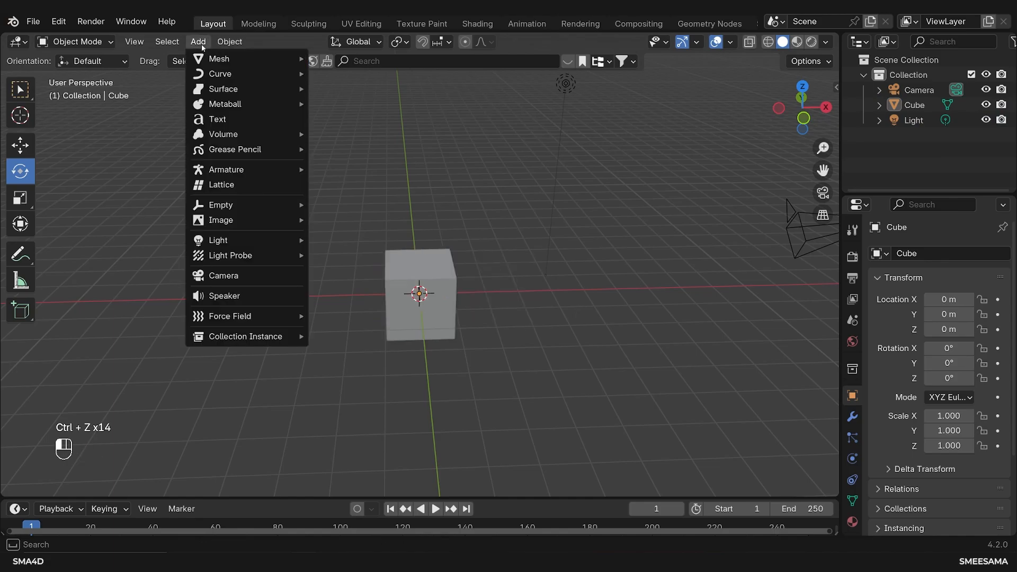
pyautogui.moveTo(233, 58)
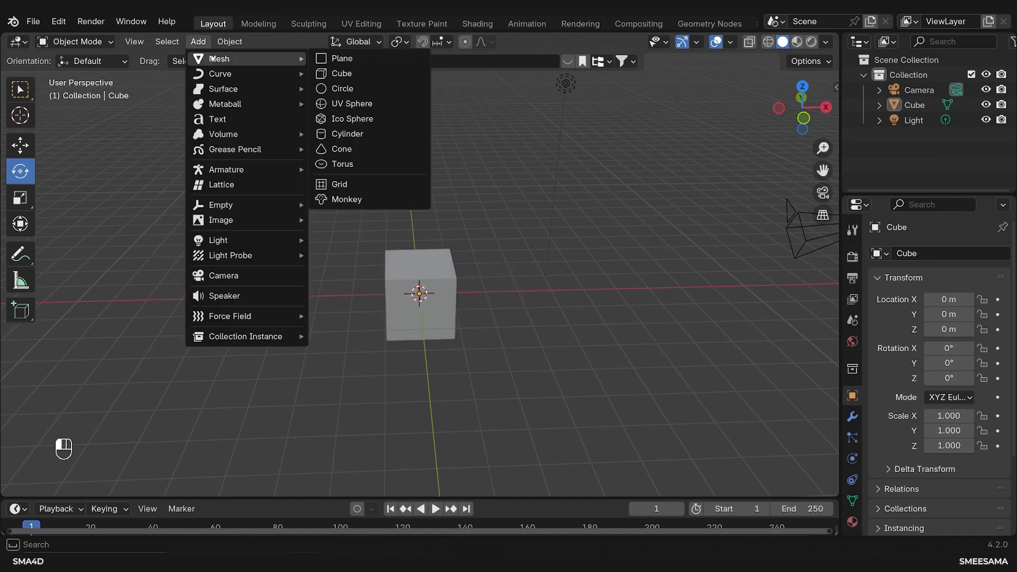
pyautogui.click(348, 74)
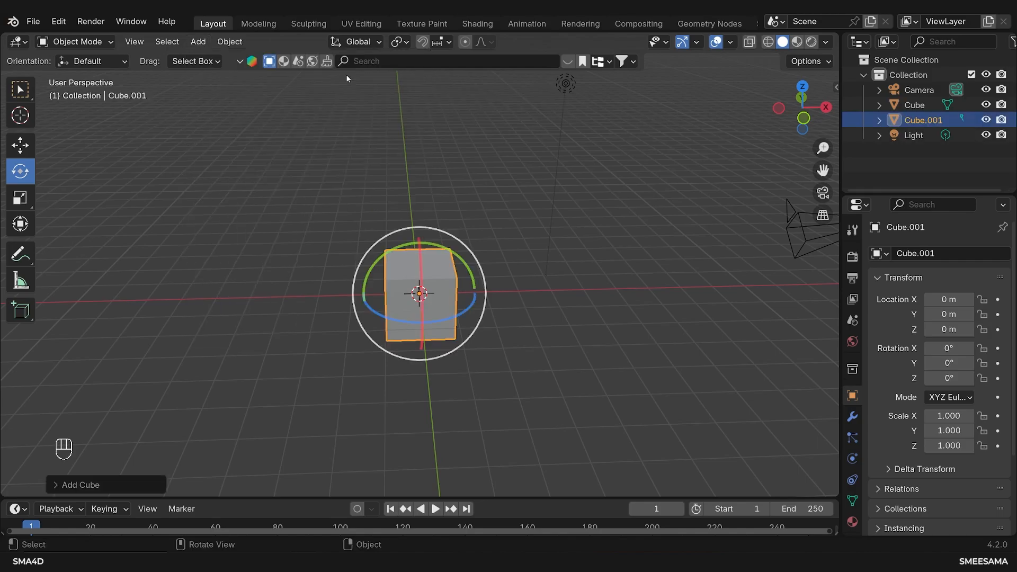
pyautogui.click(20, 145)
pyautogui.moveTo(455, 292); pyautogui.dragTo(246, 297)
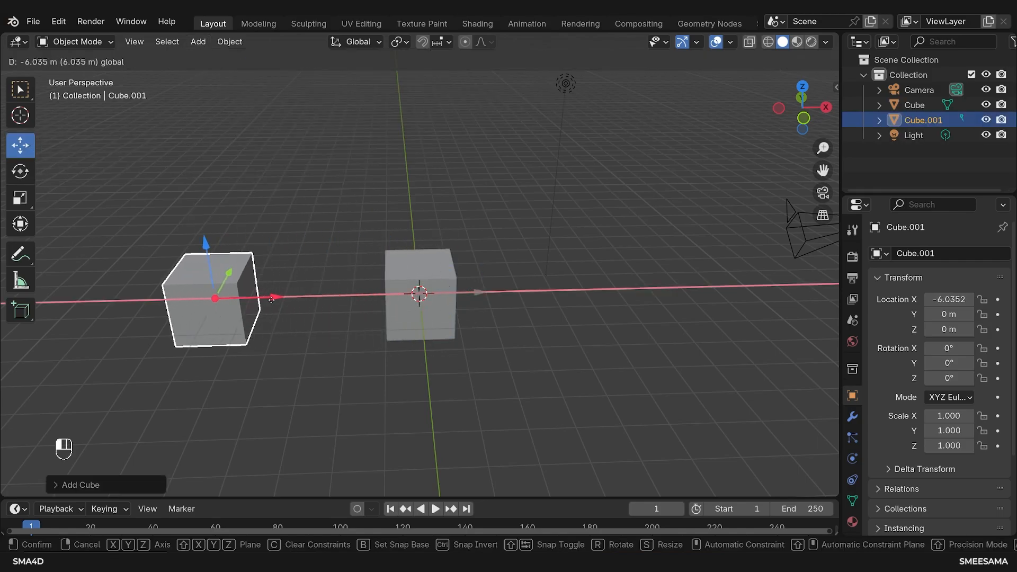
# - Flatten the original cube at the origin by scaling it to about 0.069 along Z
pyautogui.click(323, 361)
pyautogui.moveTo(322, 361); pyautogui.dragTo(221, 327, button='middle')
pyautogui.click(401, 292)
pyautogui.moveTo(485, 371); pyautogui.dragTo(525, 408, button='middle')
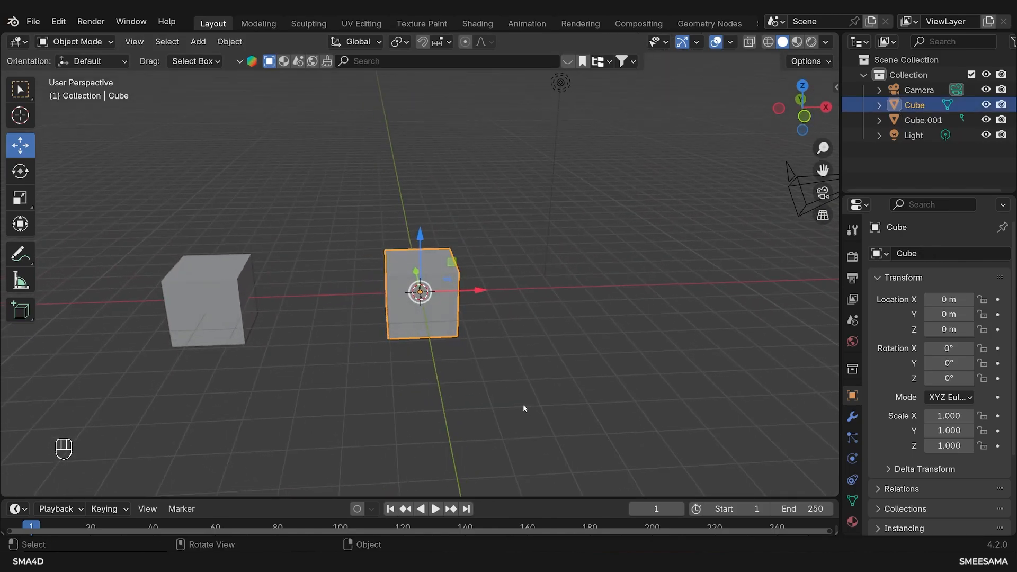
pyautogui.press('s')
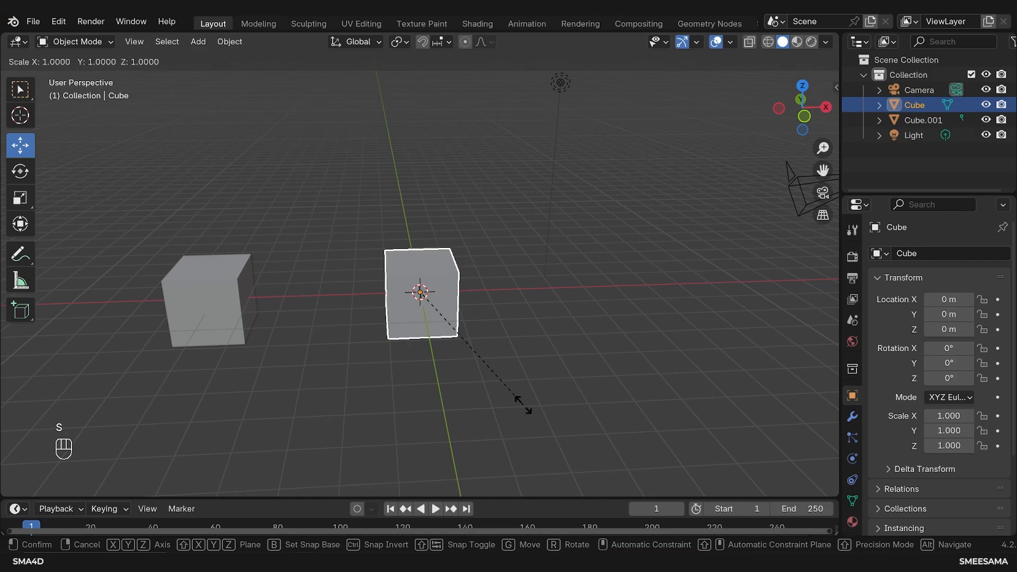
pyautogui.press('z')
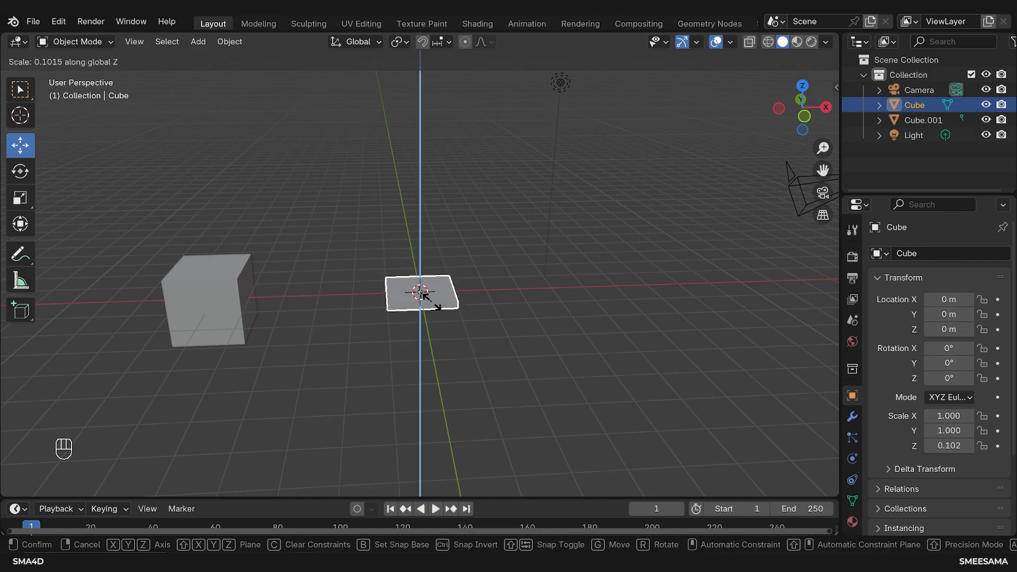
pyautogui.click(423, 293)
# - Scale the flattened cube by about 7.73 on X and Y, with Z excluded, to form a wide floor slab
pyautogui.scroll(3, 543, 408)
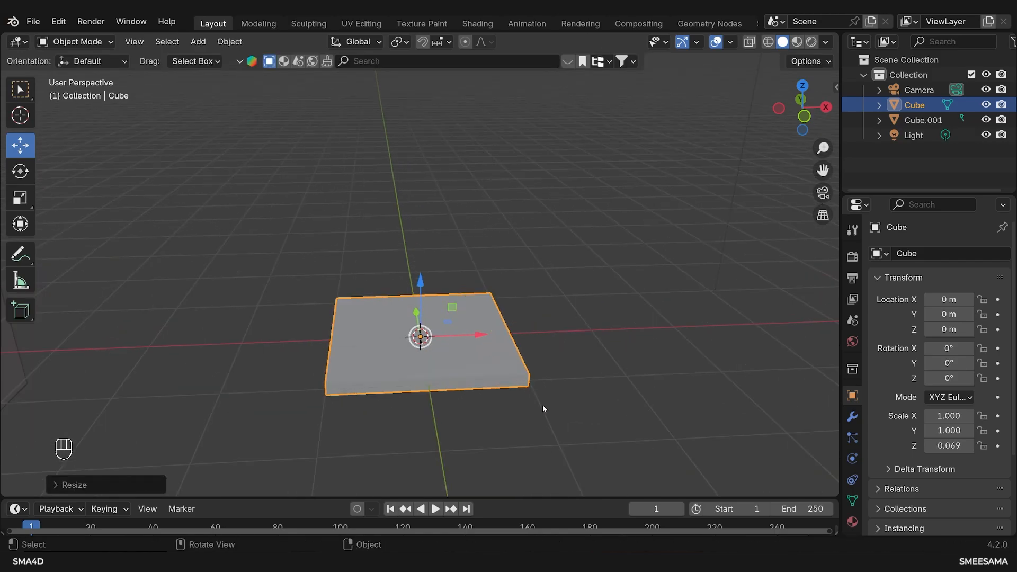
pyautogui.press('s')
pyautogui.hotkey('shift', 'z')
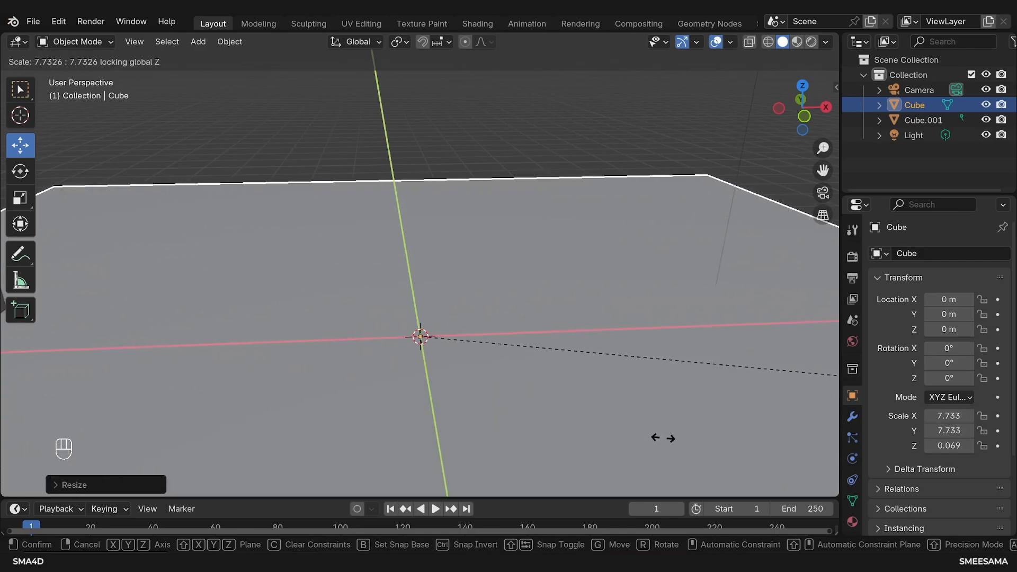
pyautogui.click(657, 438)
# - Move the second cube along the X axis to about X 5.11 m, over the opposite side of the slab
pyautogui.scroll(-3, 648, 437)
pyautogui.moveTo(645, 445); pyautogui.dragTo(407, 425, button='middle')
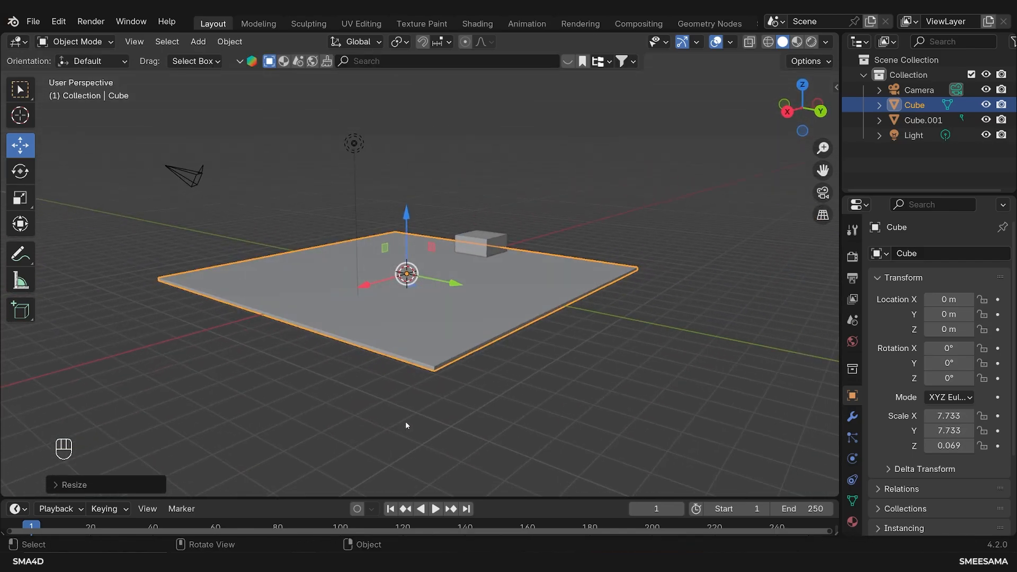
pyautogui.moveTo(479, 239); pyautogui.dragTo(492, 325, button='middle')
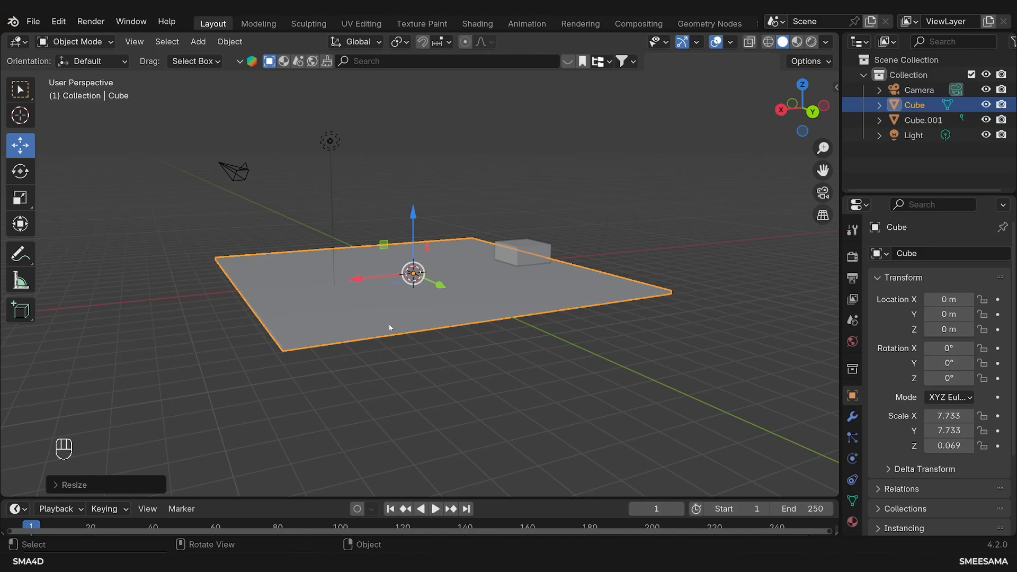
pyautogui.moveTo(390, 328); pyautogui.dragTo(484, 377, button='middle')
pyautogui.click(479, 242)
pyautogui.moveTo(479, 241); pyautogui.dragTo(517, 292, button='middle')
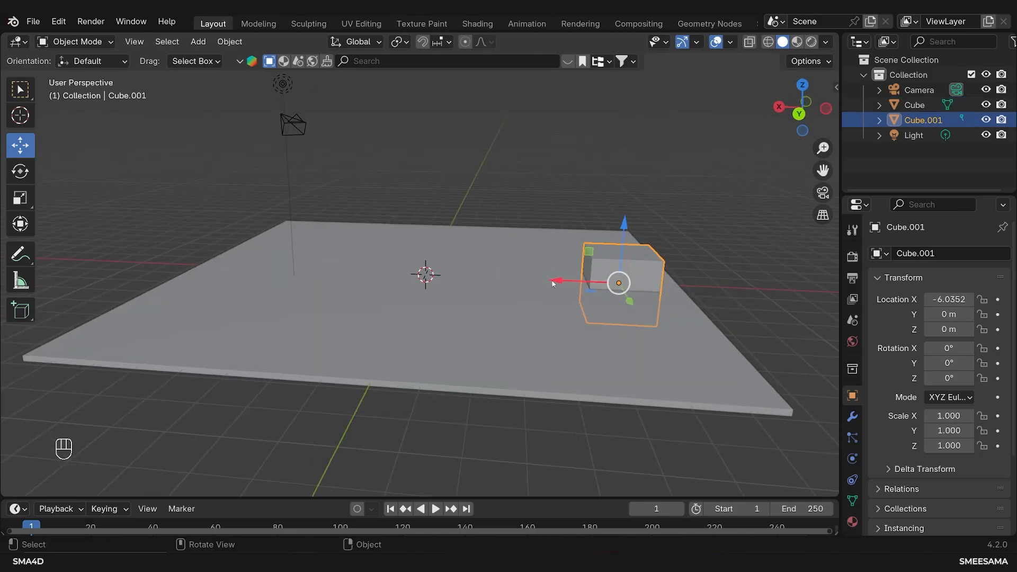
pyautogui.moveTo(553, 284); pyautogui.dragTo(212, 271)
# - Add a UV sphere mesh to the scene at the 3D cursor
pyautogui.moveTo(463, 311); pyautogui.dragTo(233, 276, button='middle')
pyautogui.click(198, 41)
pyautogui.moveTo(238, 58)
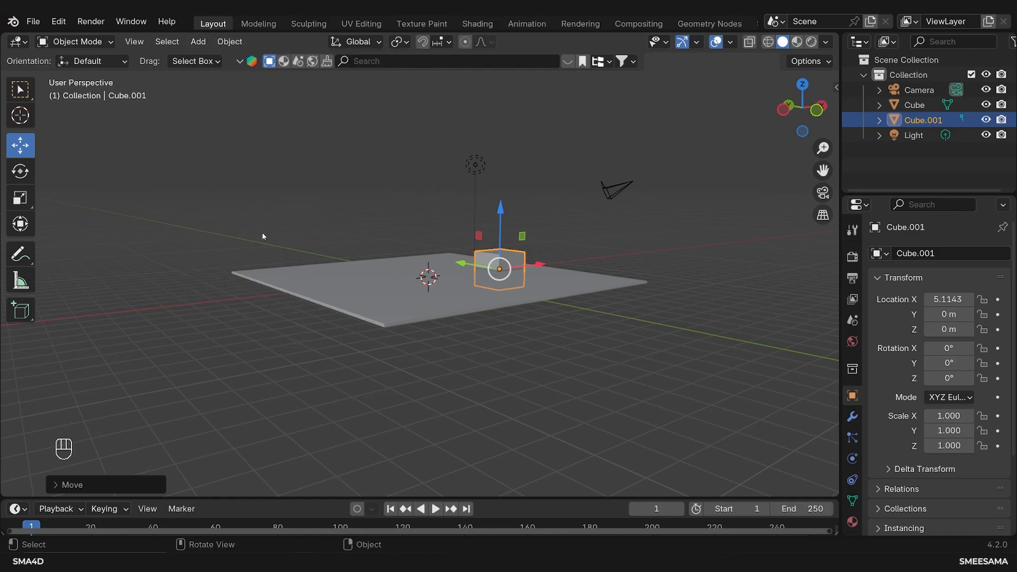
pyautogui.hotkey('shift', 'a')
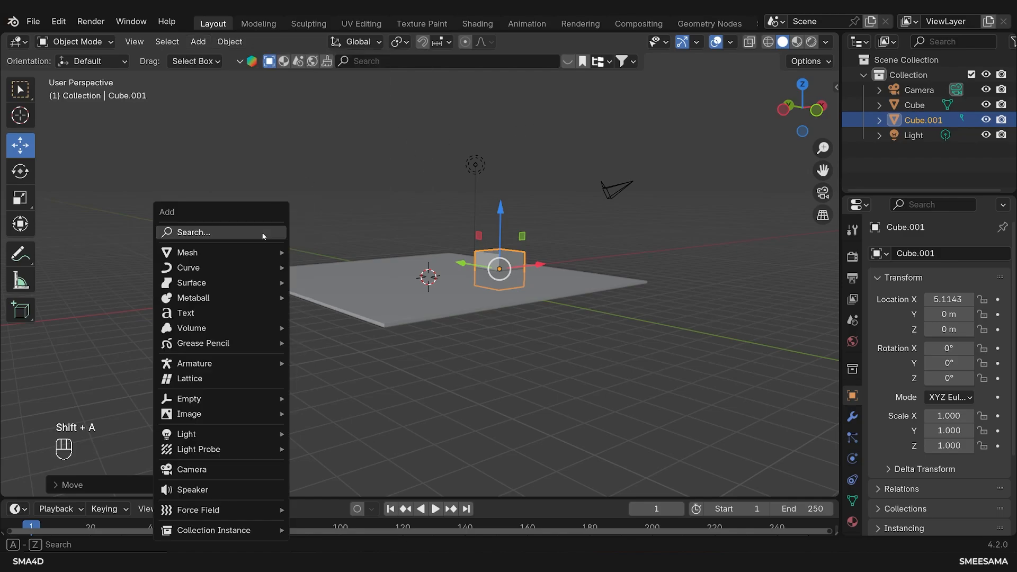
pyautogui.moveTo(273, 255)
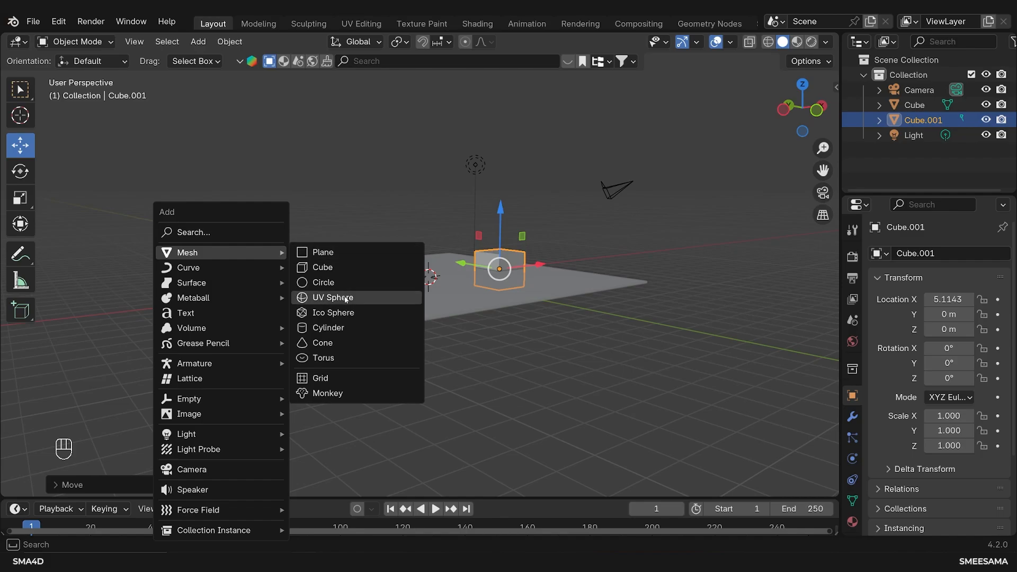
pyautogui.click(343, 297)
# - Open the choice of mesh primitives for adding another object to the scene
pyautogui.hotkey('shift', 'a')
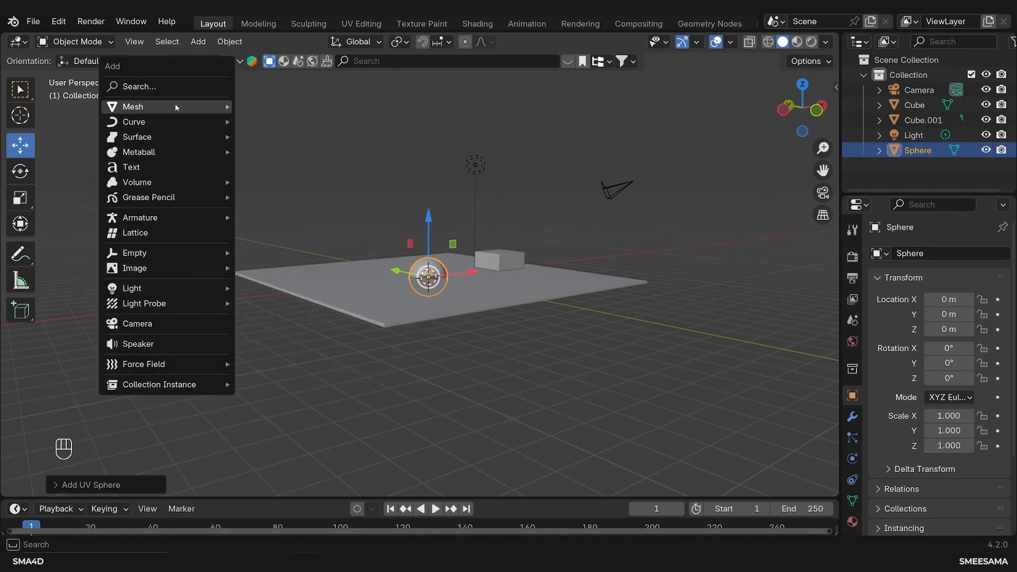
pyautogui.moveTo(207, 109)
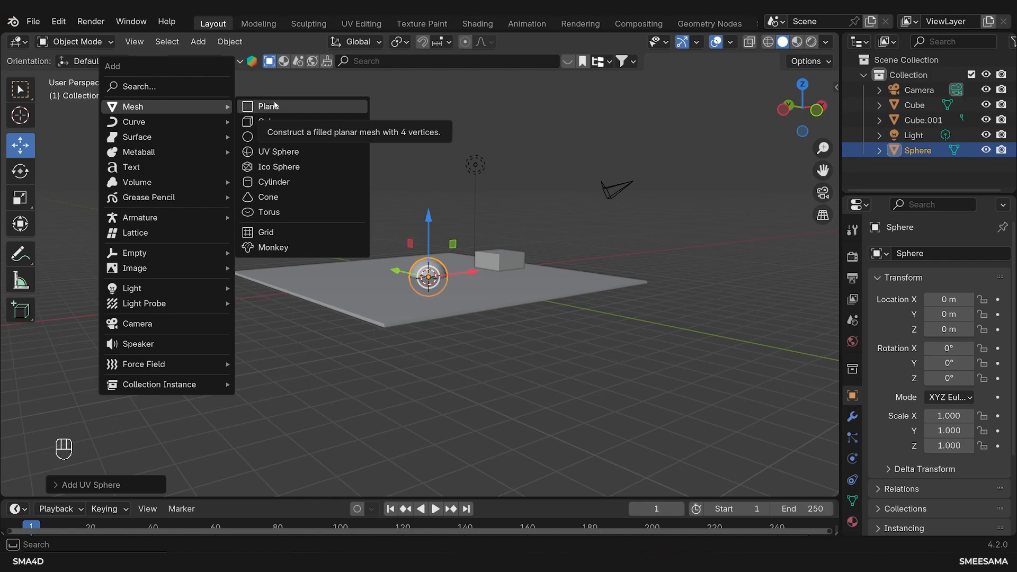